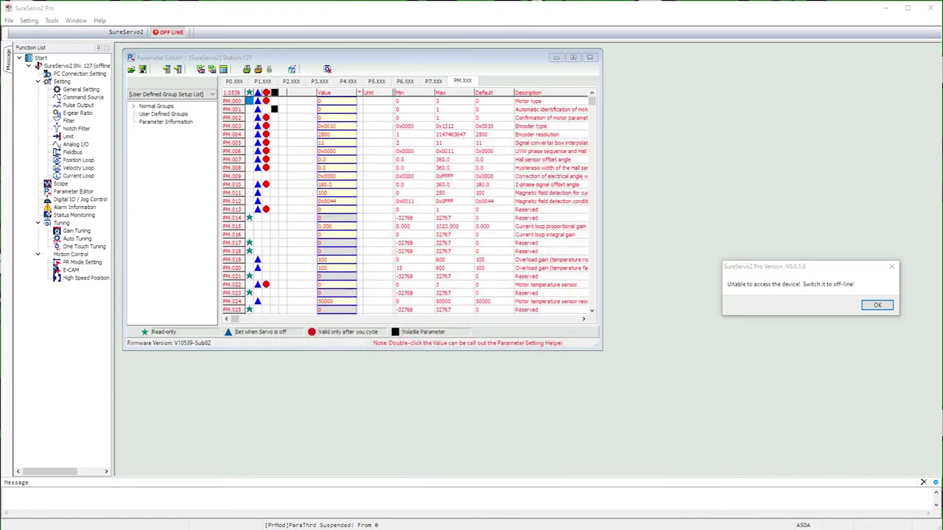
Dismiss the connection error and bring the software back online with the drive
drag(848, 272, 358, 179)
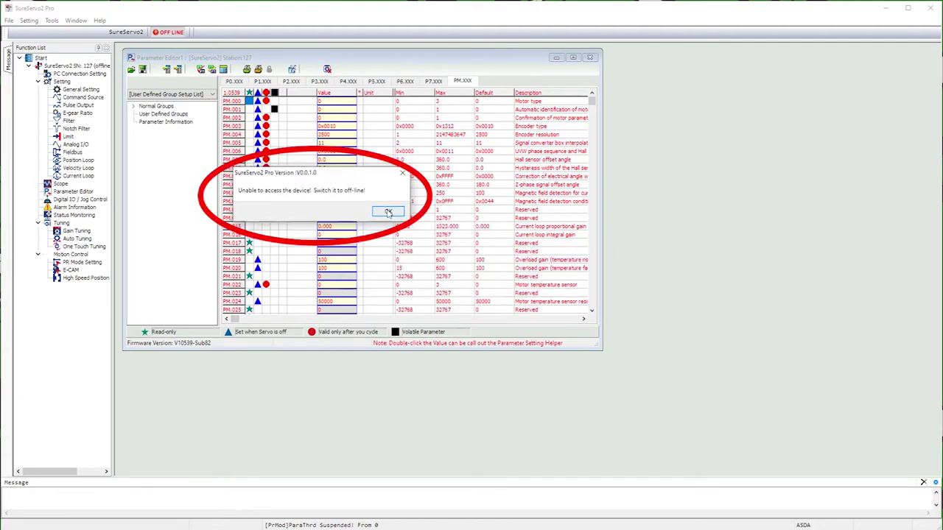
click(388, 213)
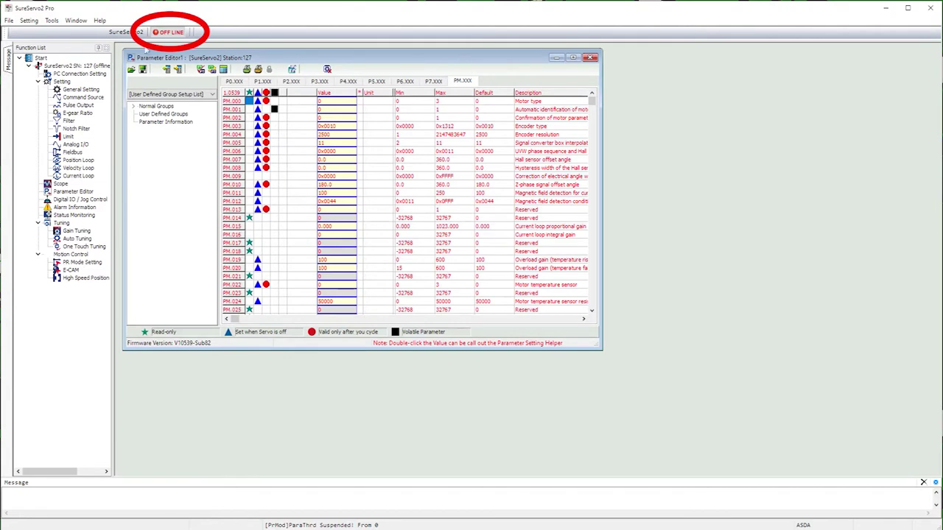
click(167, 33)
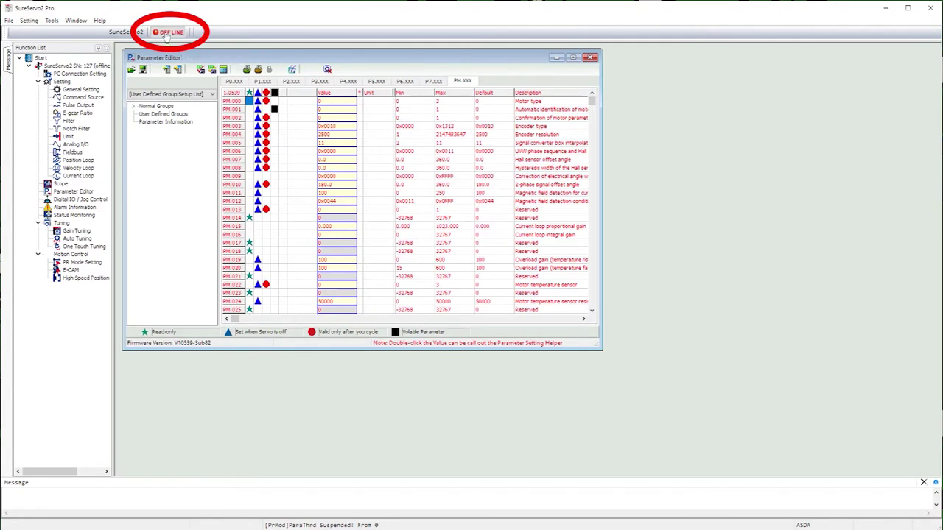
Set the drive's operation mode to [0x01] PR position control and write all parameters
double_click(60, 87)
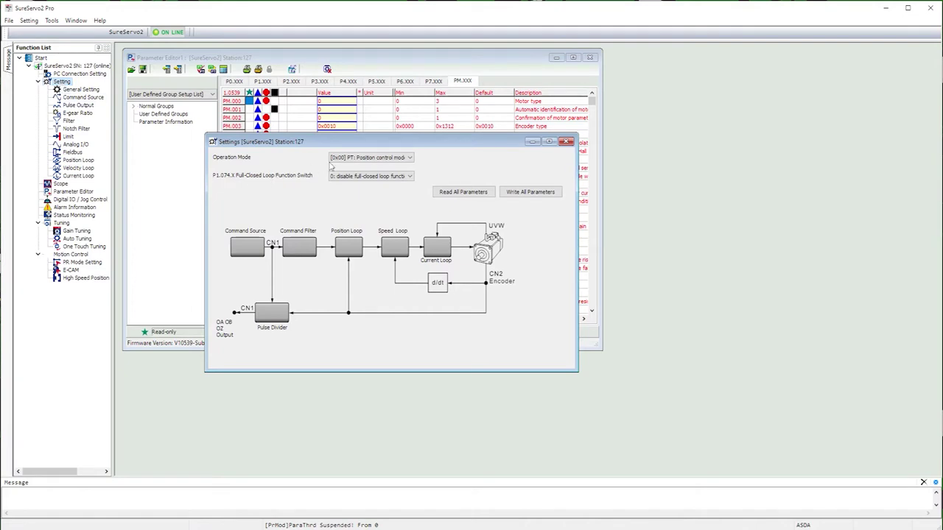
click(411, 158)
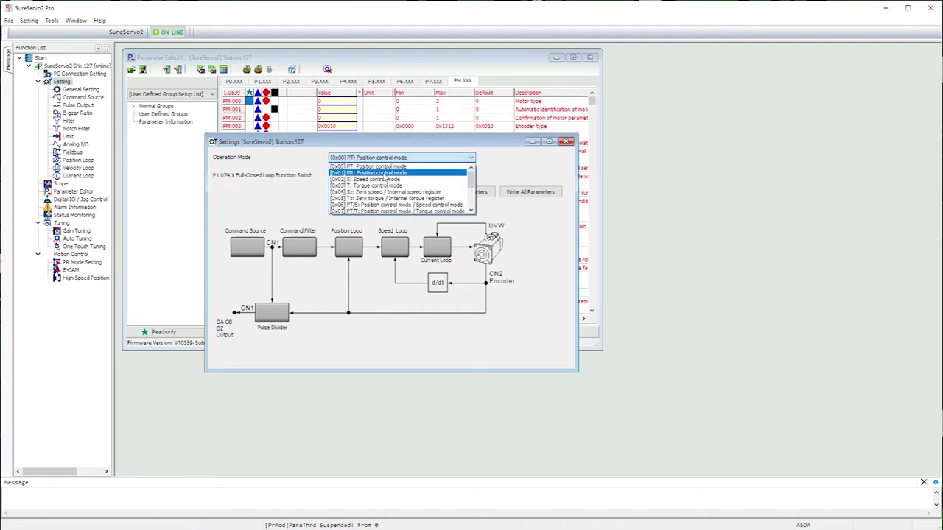
click(385, 174)
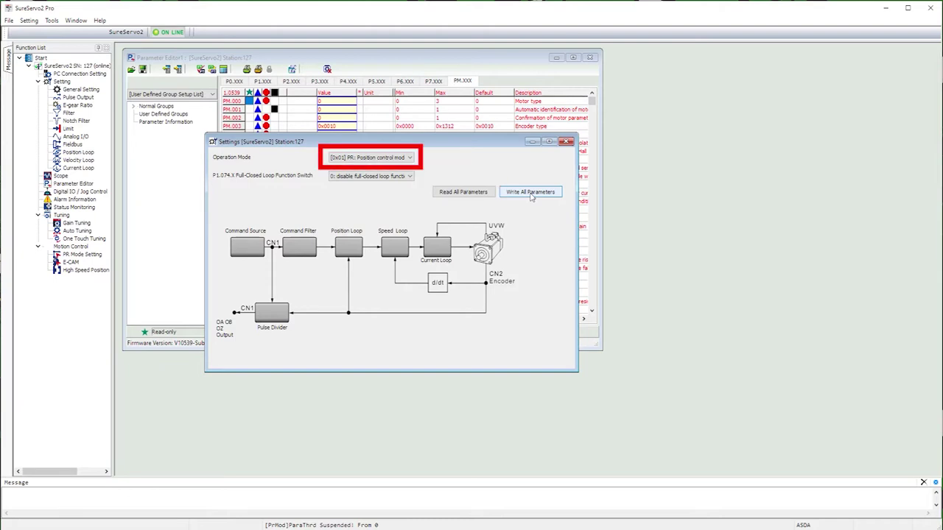
click(530, 193)
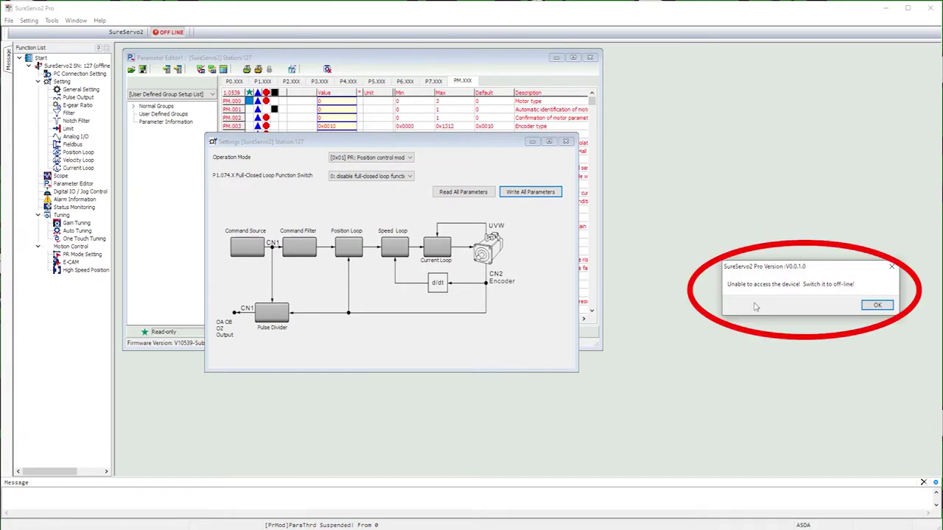
Clear the connection error, reconnect to the drive, and close the Settings window
click(877, 305)
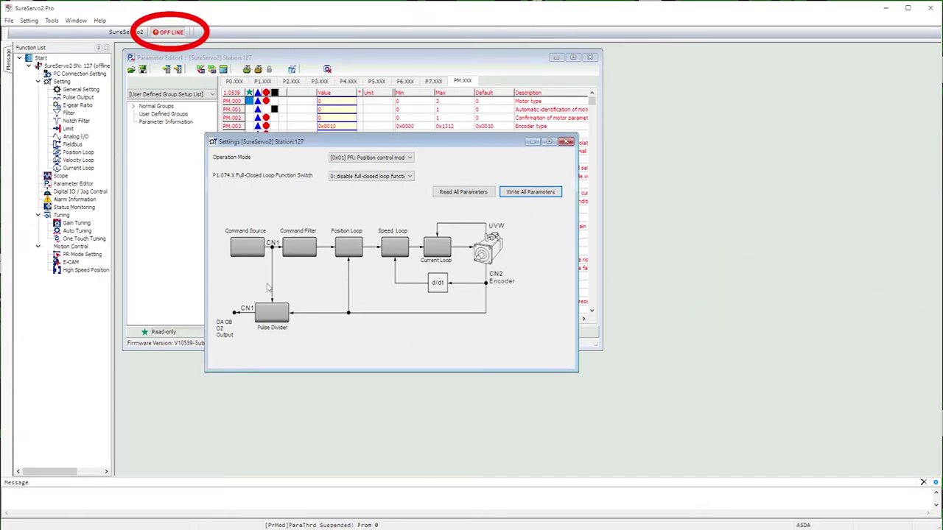
click(168, 33)
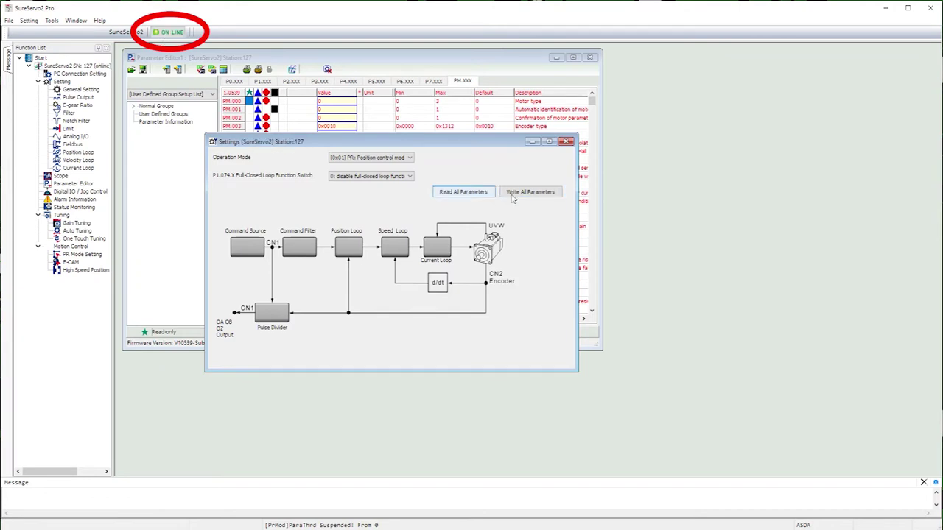
click(566, 142)
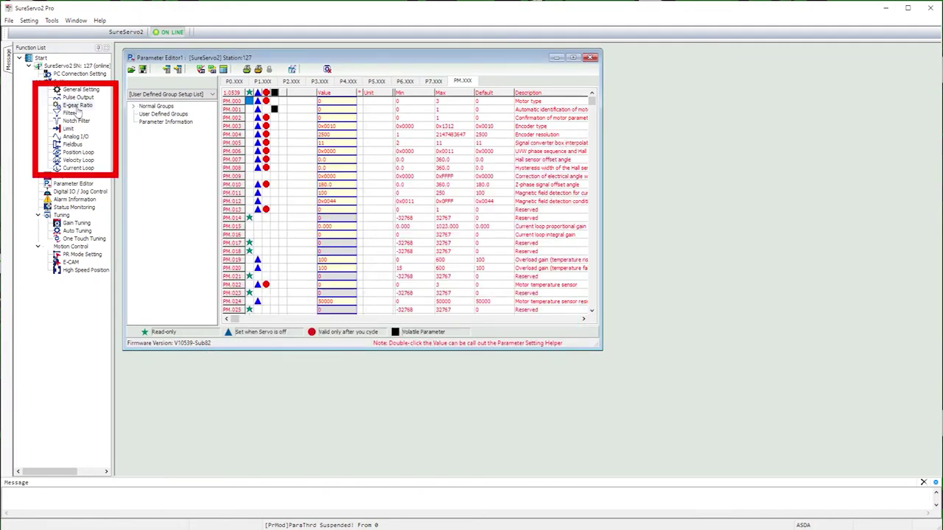
Change the E-gear denominator P1.045 from 100000 to 10000 and write it to the drive
double_click(77, 106)
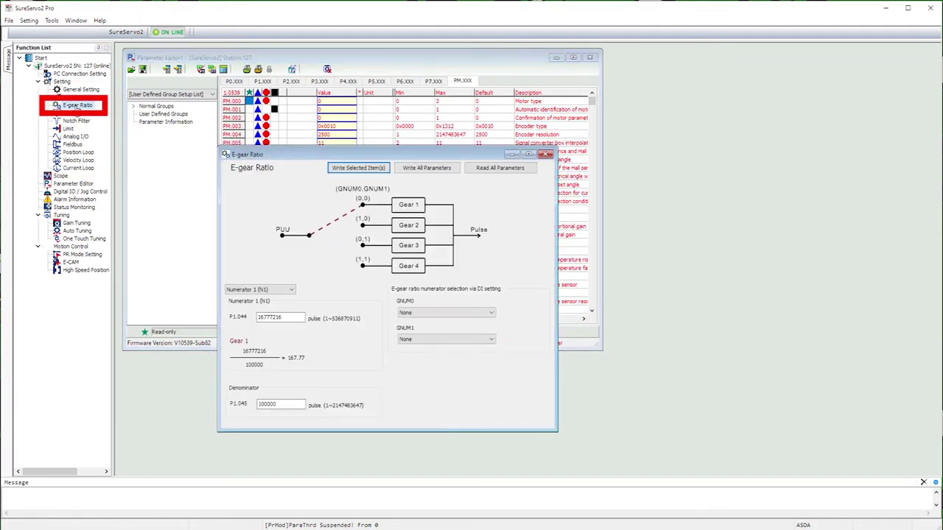
click(281, 404)
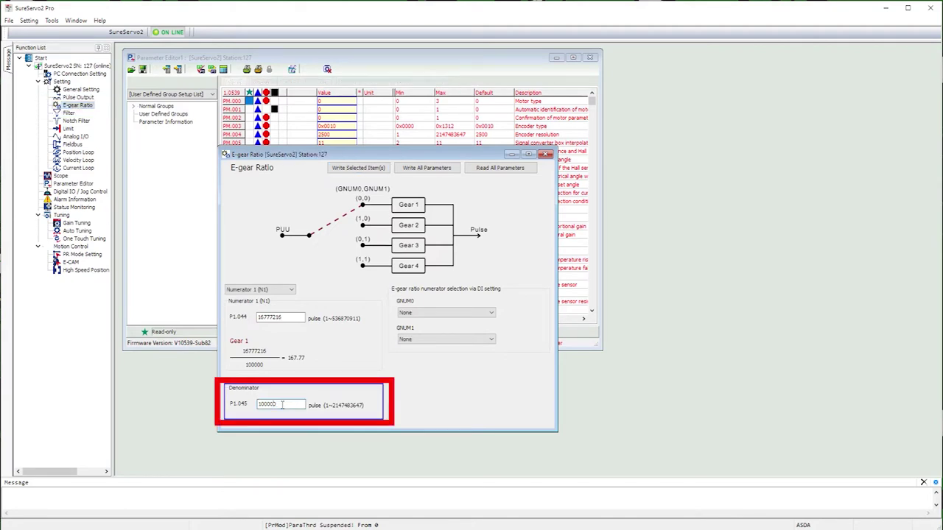
key(BackSpace)
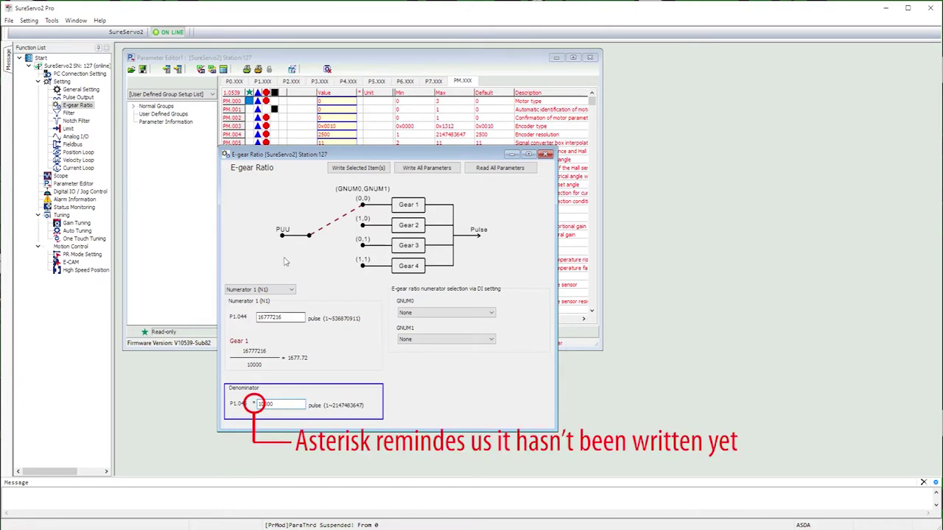
click(348, 169)
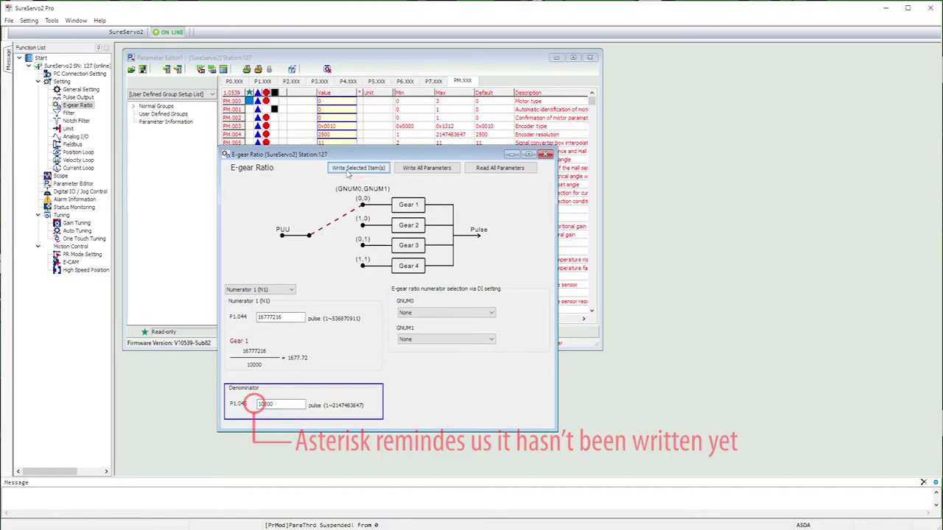
click(547, 154)
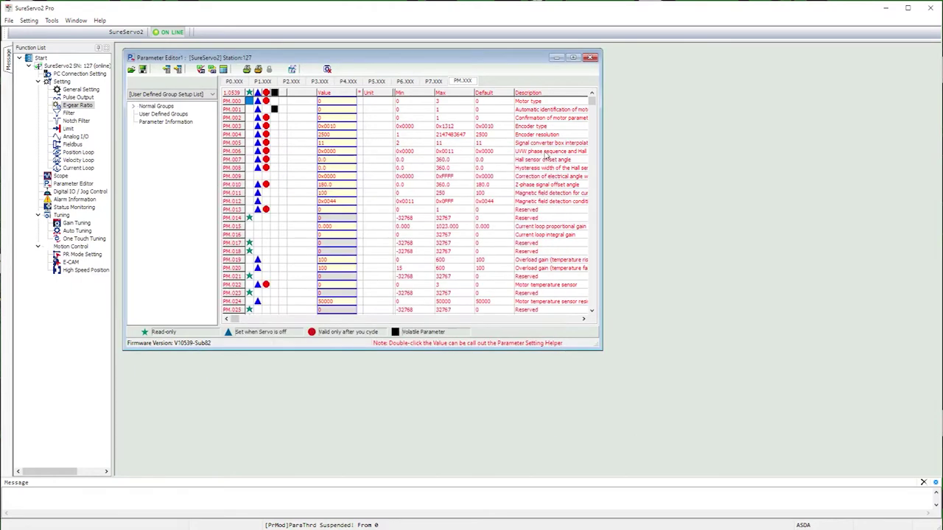
click(76, 247)
Open the PR Mode window and browse its delay, speed, e-gear, limit and event pages
double_click(79, 253)
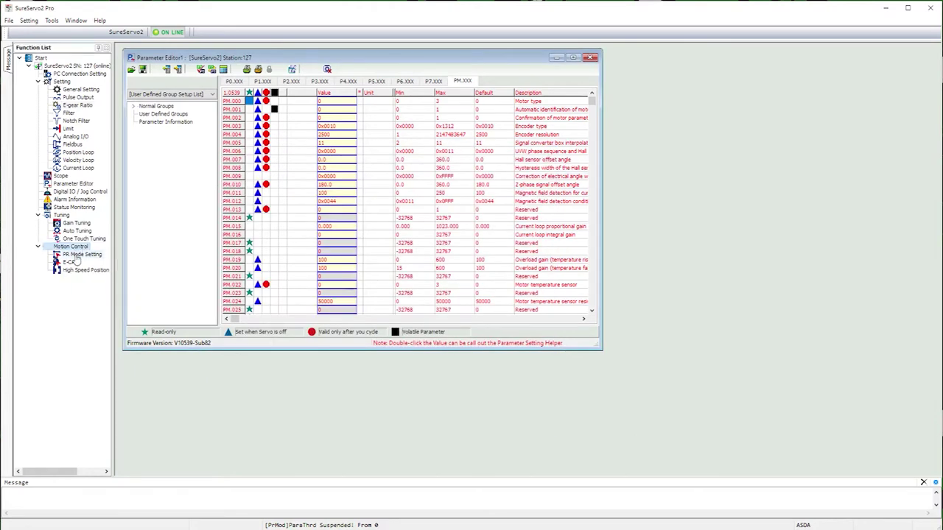
drag(461, 170, 349, 57)
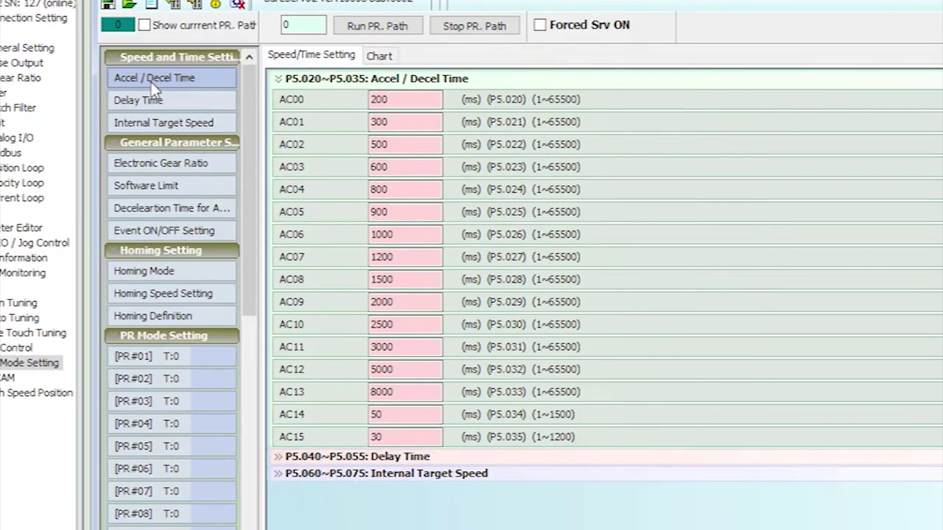
click(151, 103)
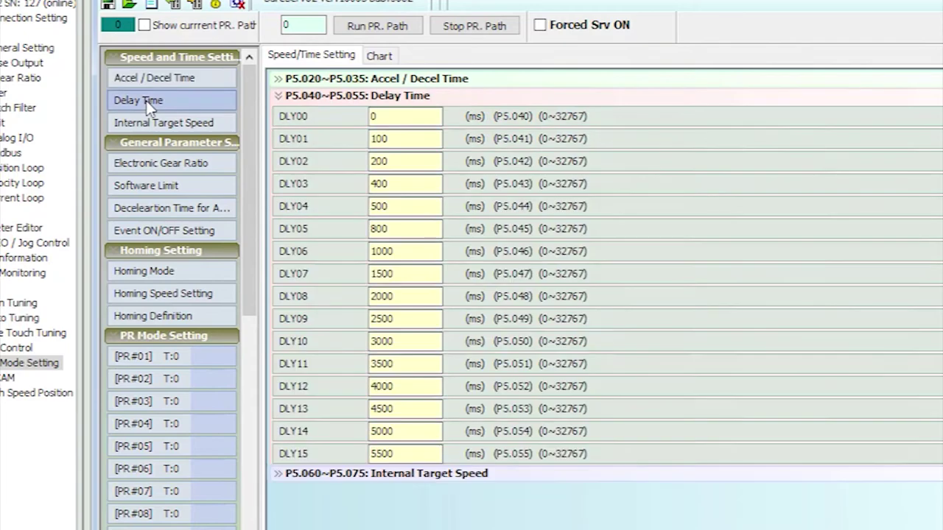
click(154, 127)
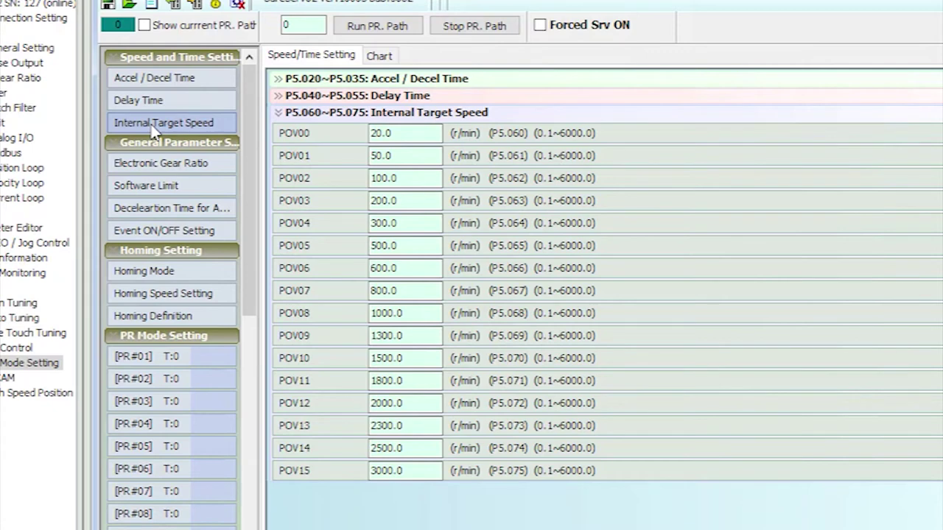
click(156, 164)
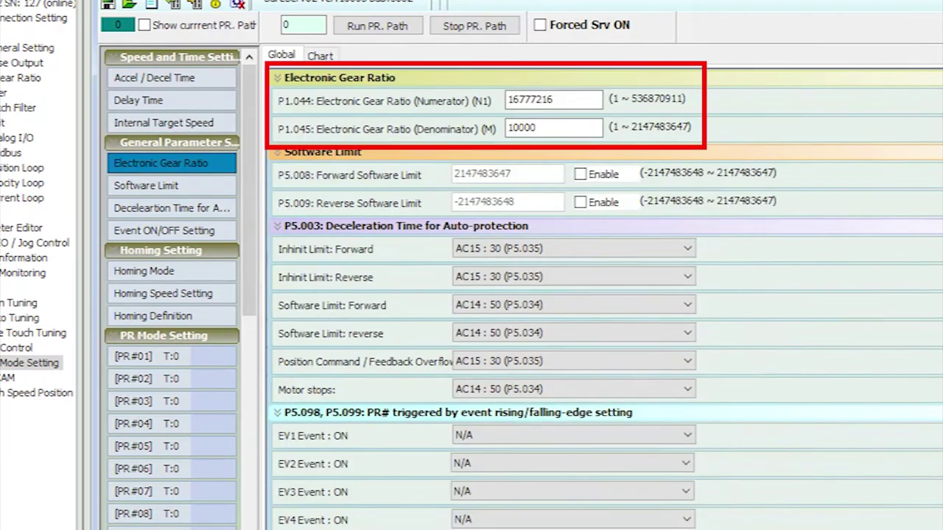
click(150, 187)
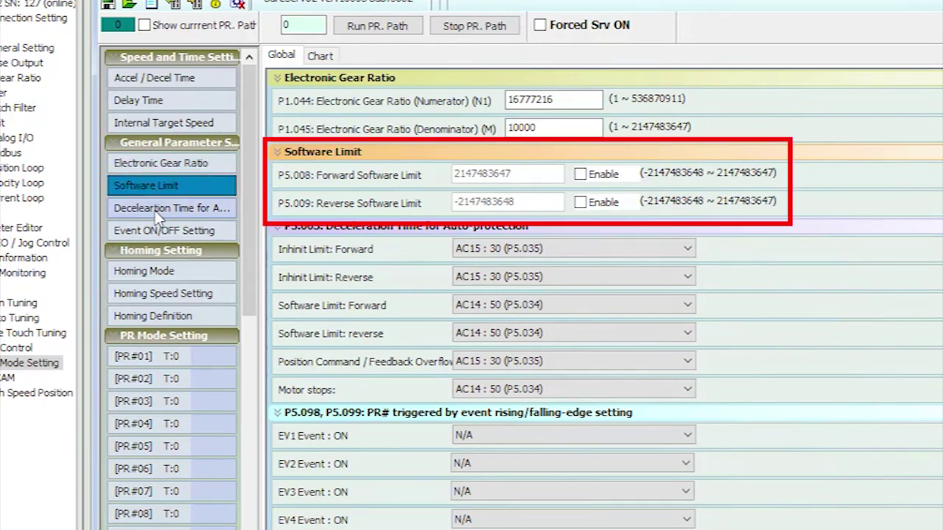
click(157, 211)
click(193, 232)
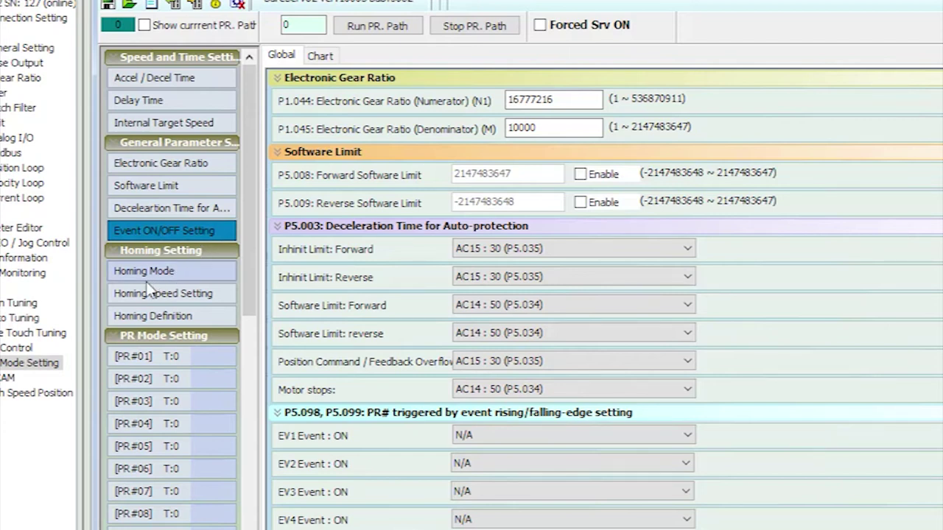
Collapse the Homing, general parameter and speed/time groups to reveal the PR path list
click(172, 252)
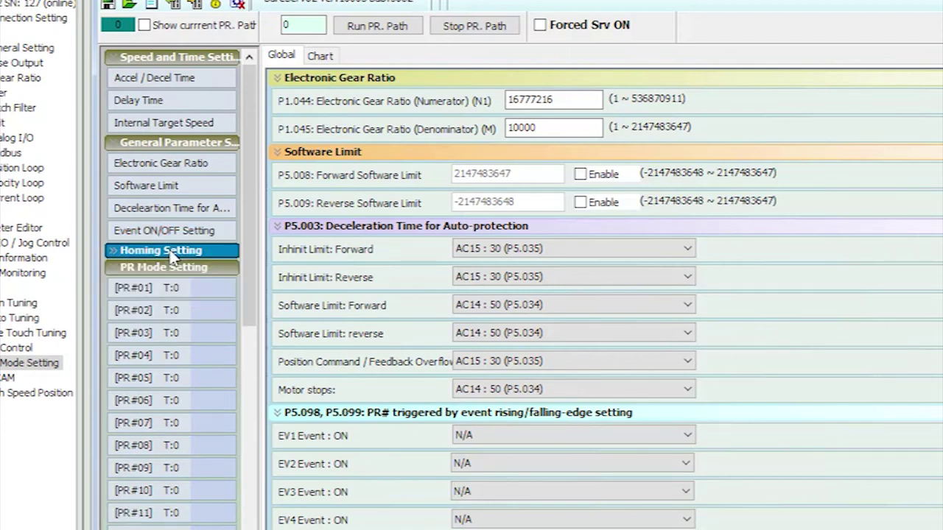
click(177, 142)
click(176, 57)
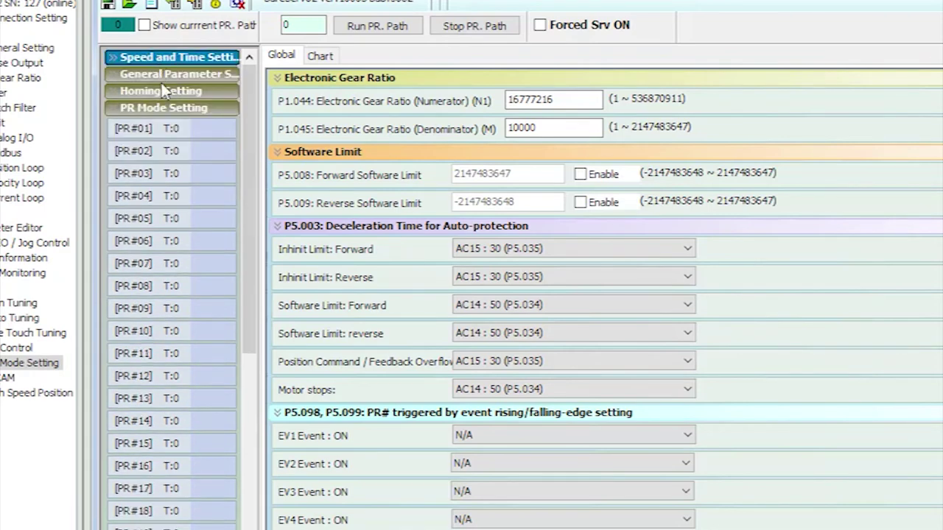
click(163, 108)
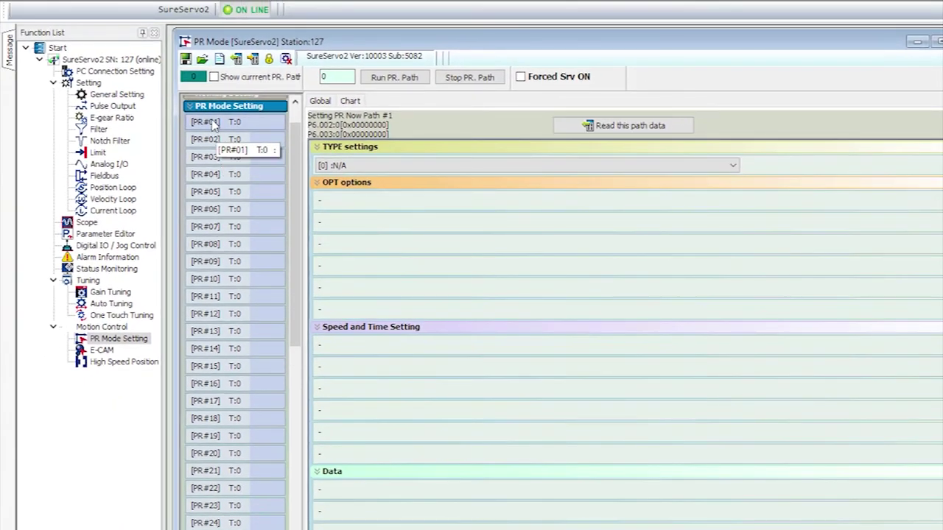
Set PR#01's type to [3] Point-to-Point Command, proceeding to the next path
click(211, 124)
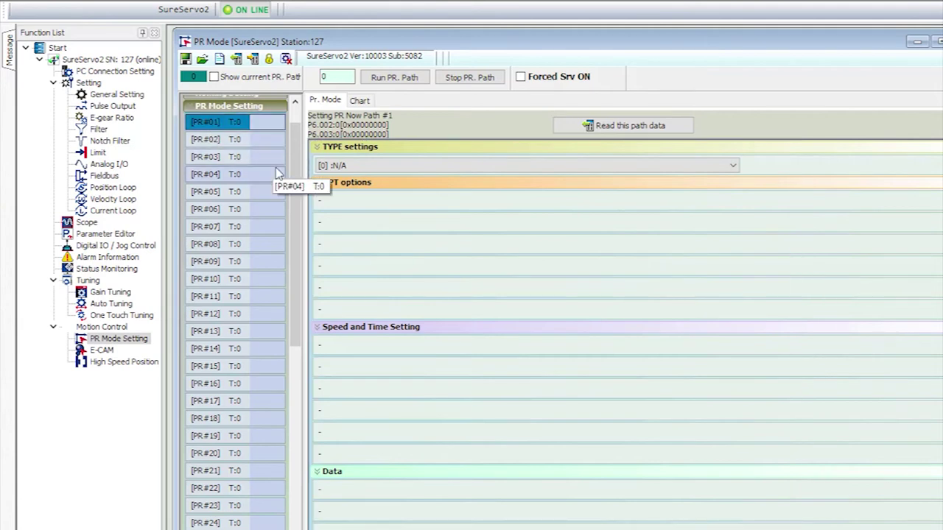
click(732, 166)
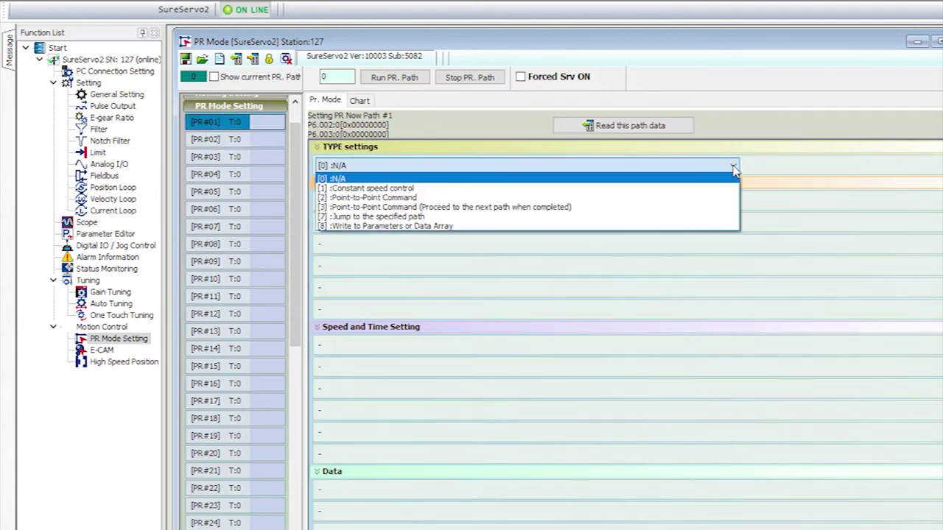
click(497, 207)
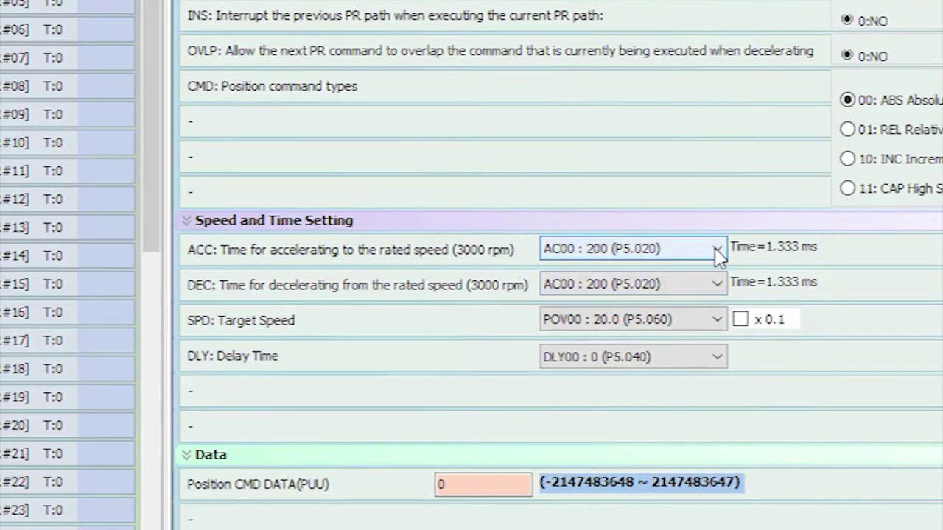
Give path #1 acceleration AC00 200, deceleration AC02 500 and speed POV12 2000
click(716, 251)
click(716, 252)
click(718, 287)
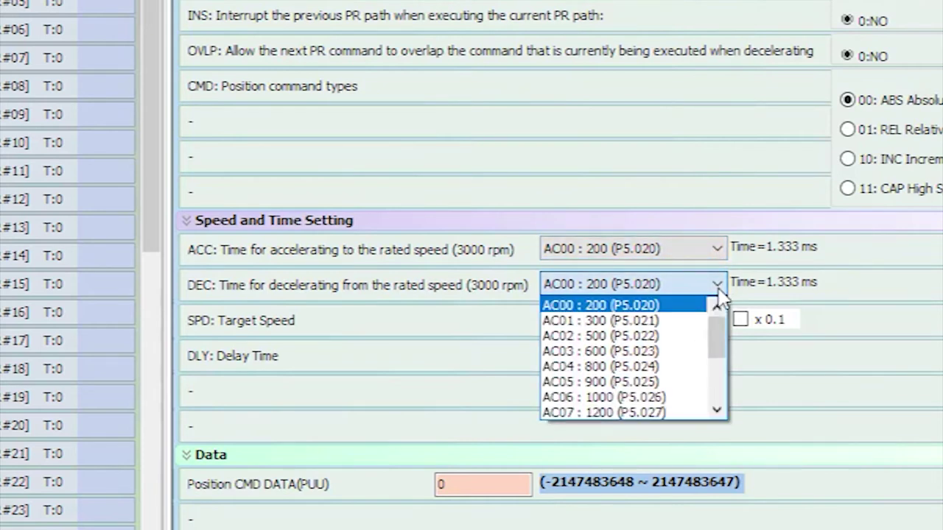
click(616, 342)
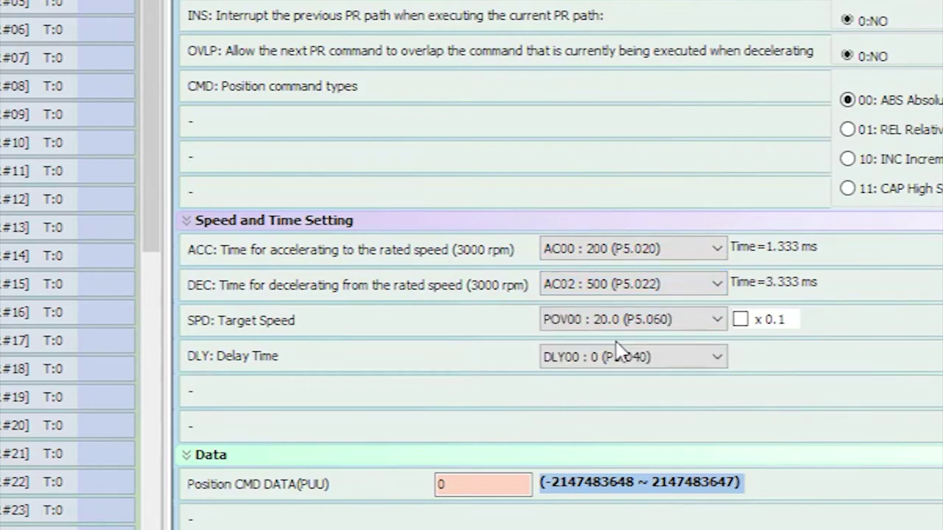
click(718, 321)
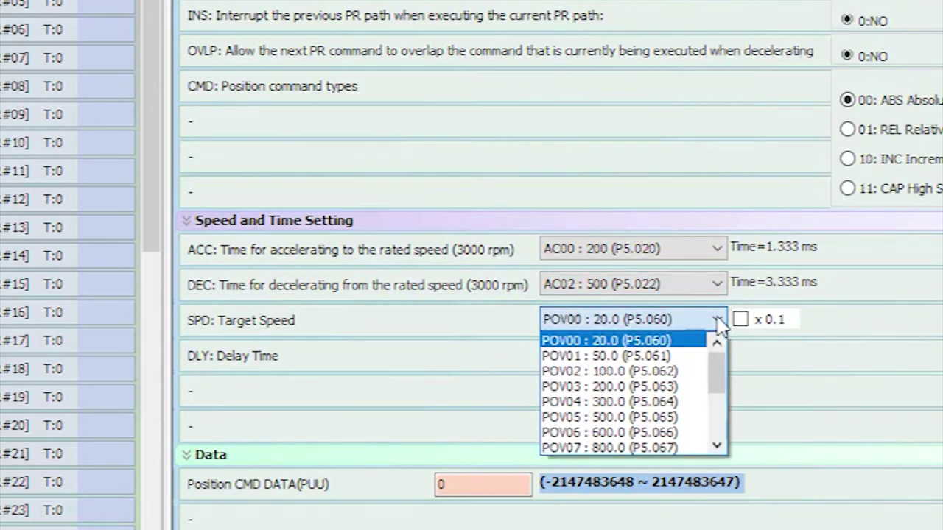
click(716, 446)
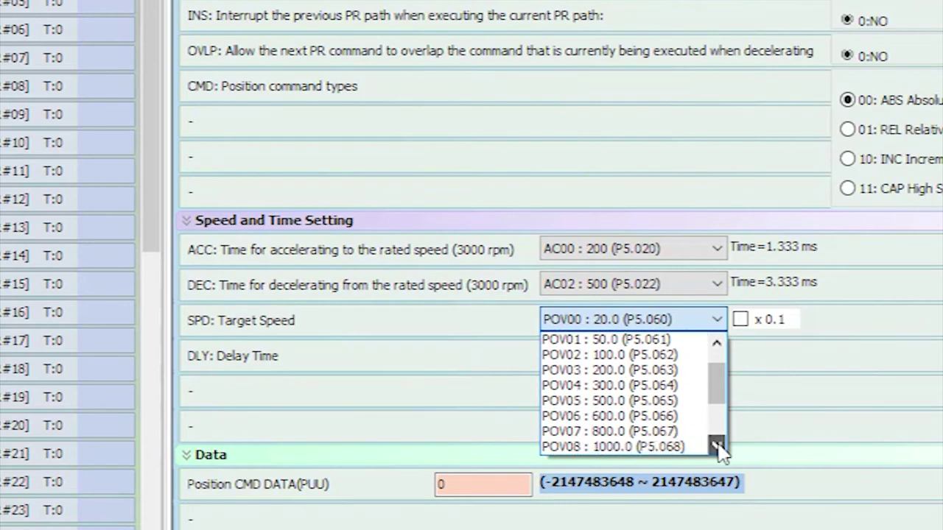
click(716, 447)
click(717, 446)
click(716, 446)
click(717, 446)
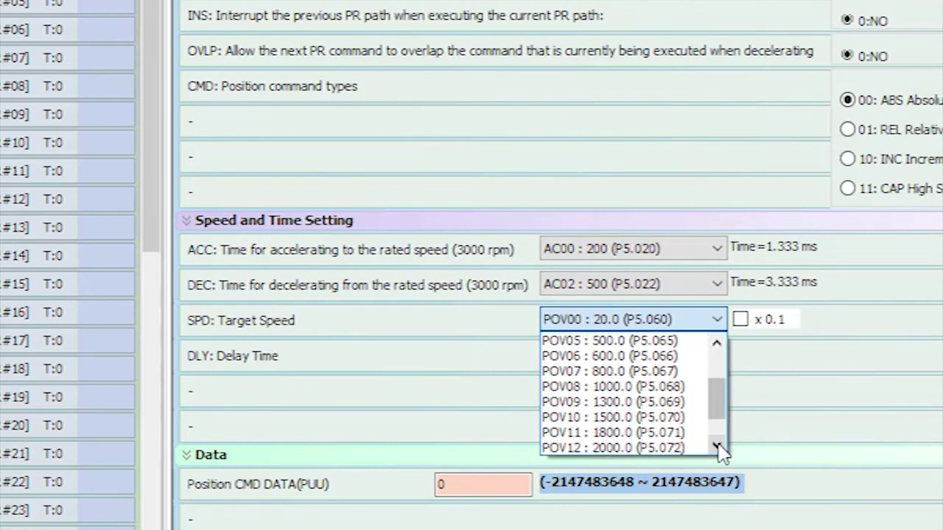
click(636, 447)
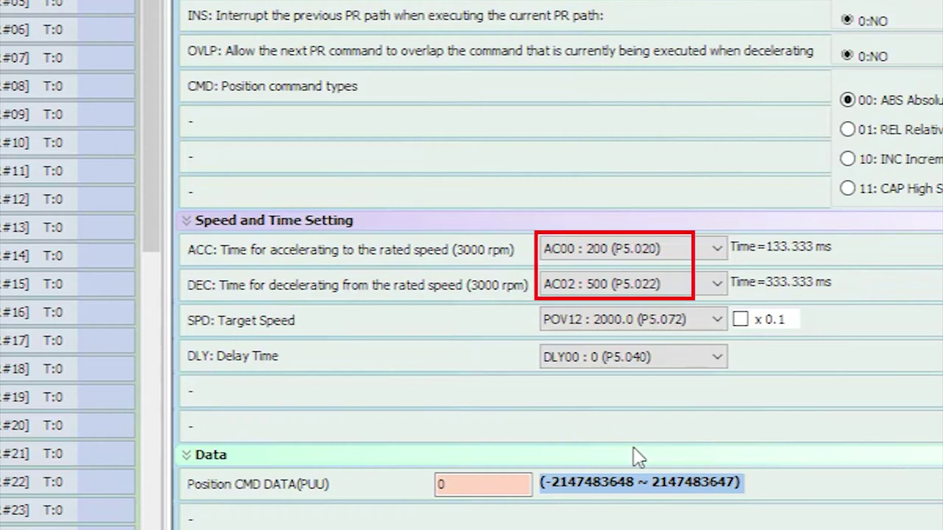
Keep path #1's delay and target position at 0 and download it to the servo
click(491, 484)
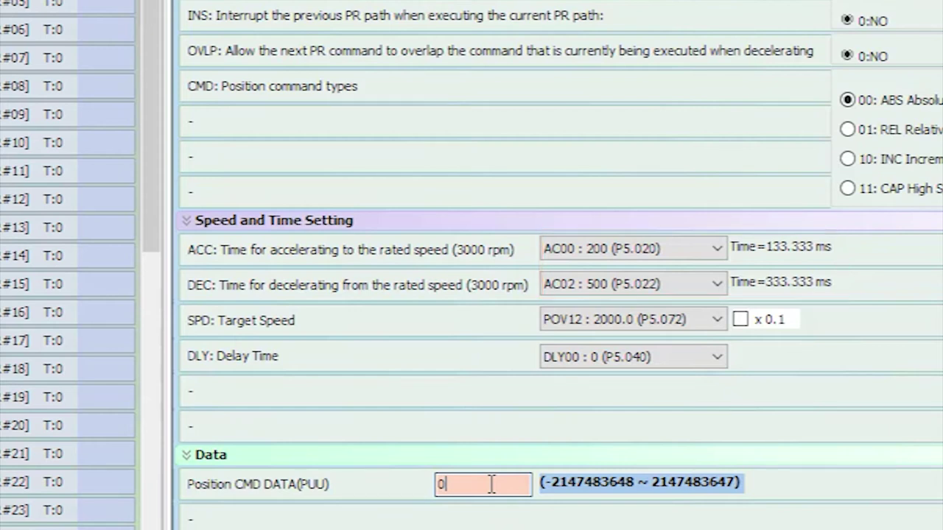
click(715, 358)
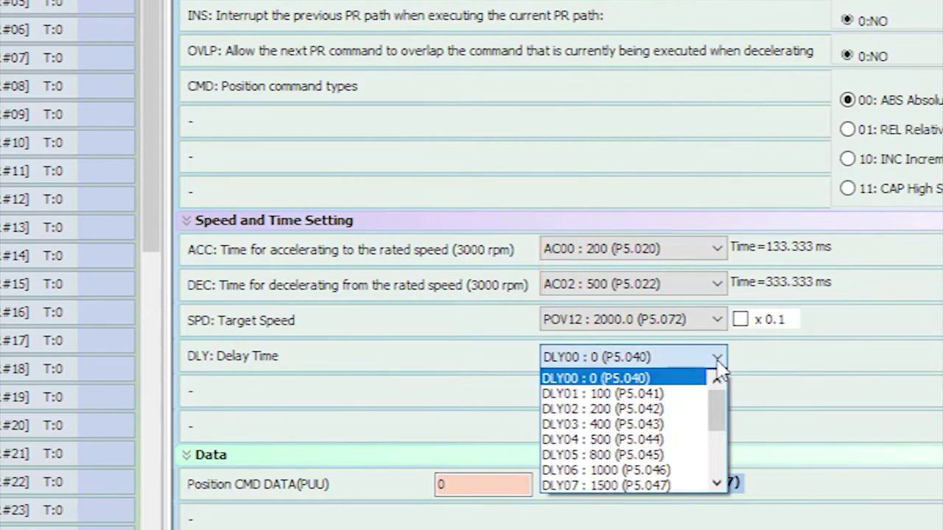
click(717, 361)
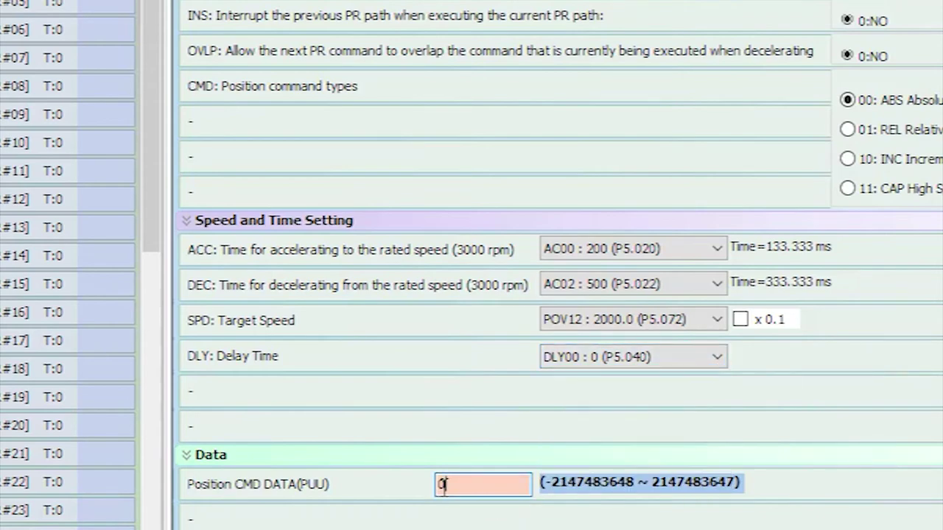
double_click(440, 484)
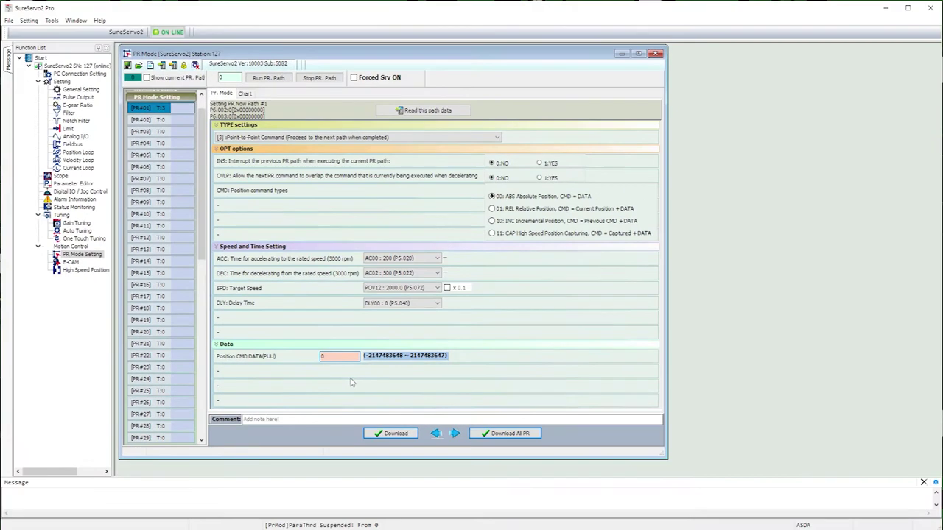
click(401, 434)
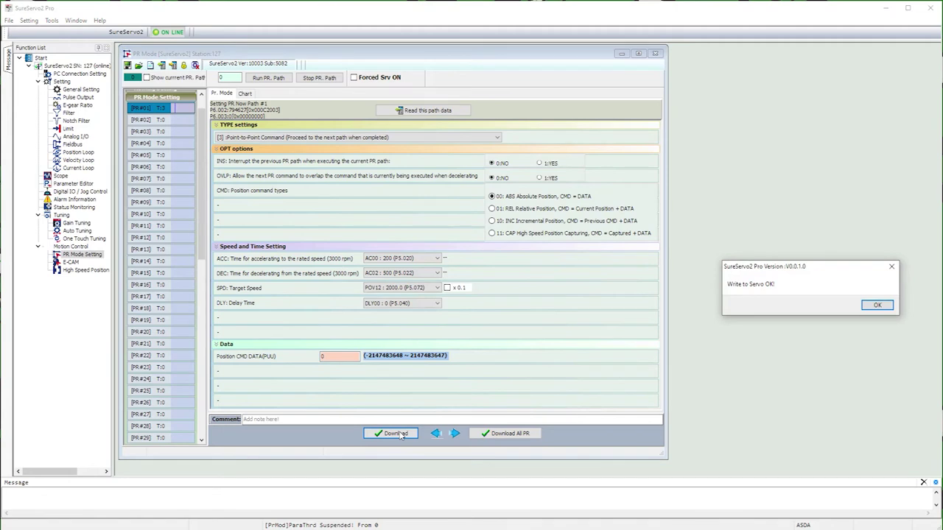
click(864, 306)
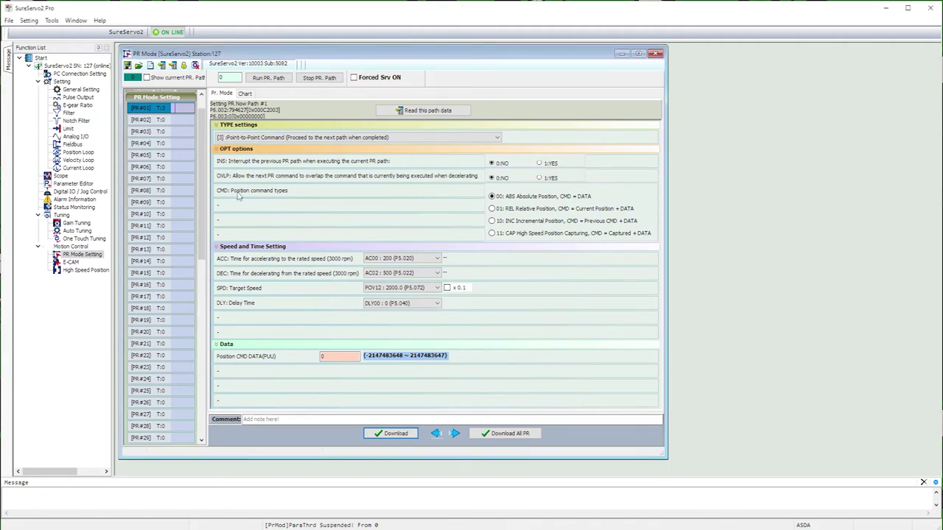
click(149, 121)
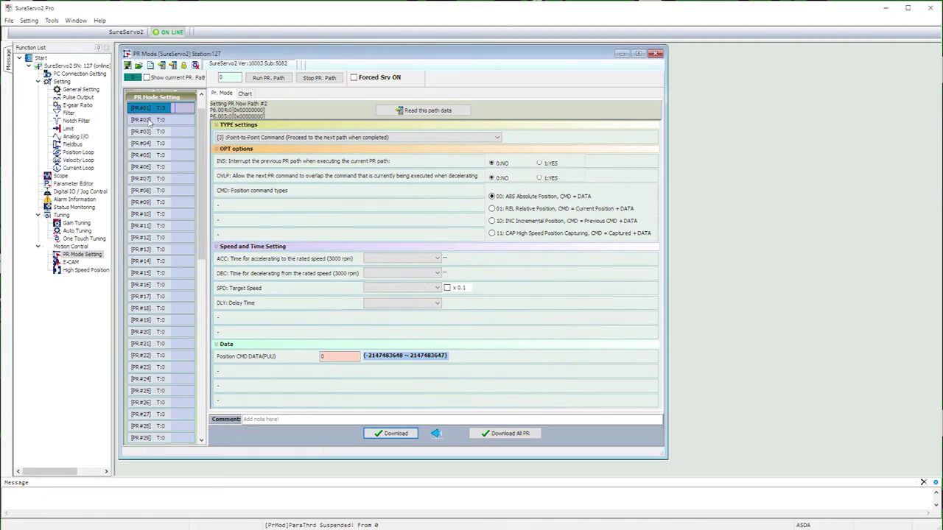
Make PR#02 a [3] point-to-point path with DEC AC02 500, SPD POV12 2000, DLY06 1000
click(496, 137)
click(394, 167)
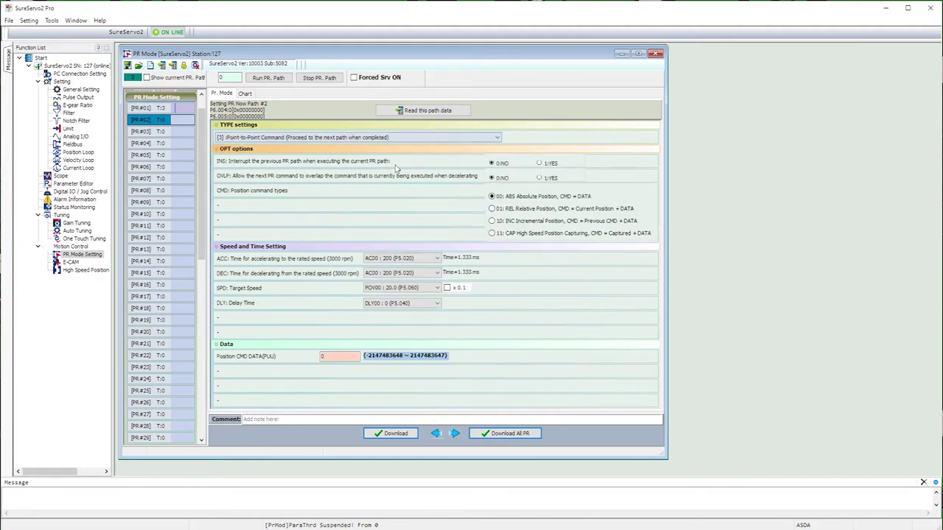
click(437, 273)
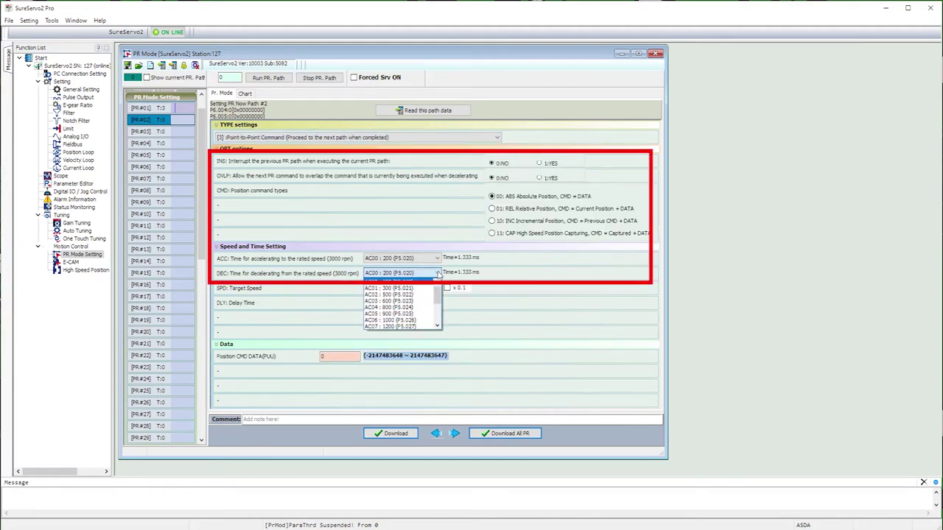
click(394, 295)
click(396, 288)
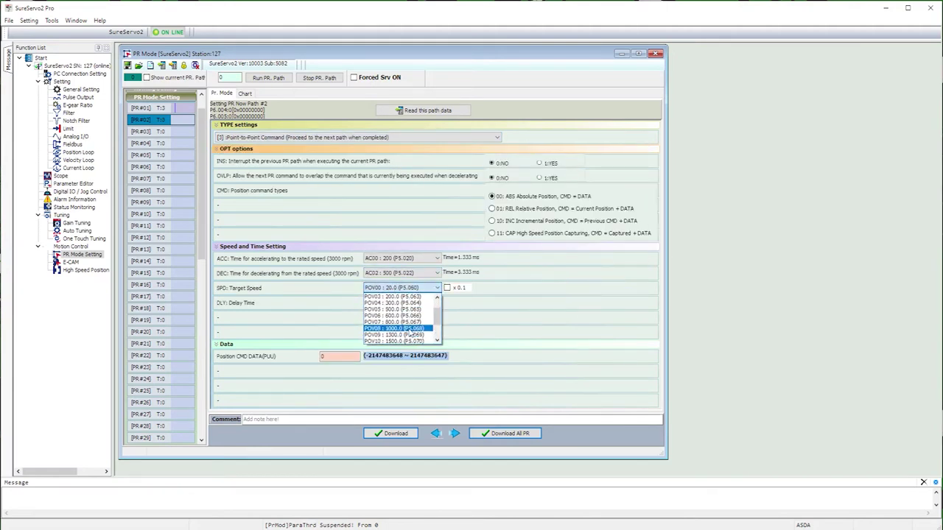
scroll(410, 334, down, 1)
click(411, 333)
click(413, 306)
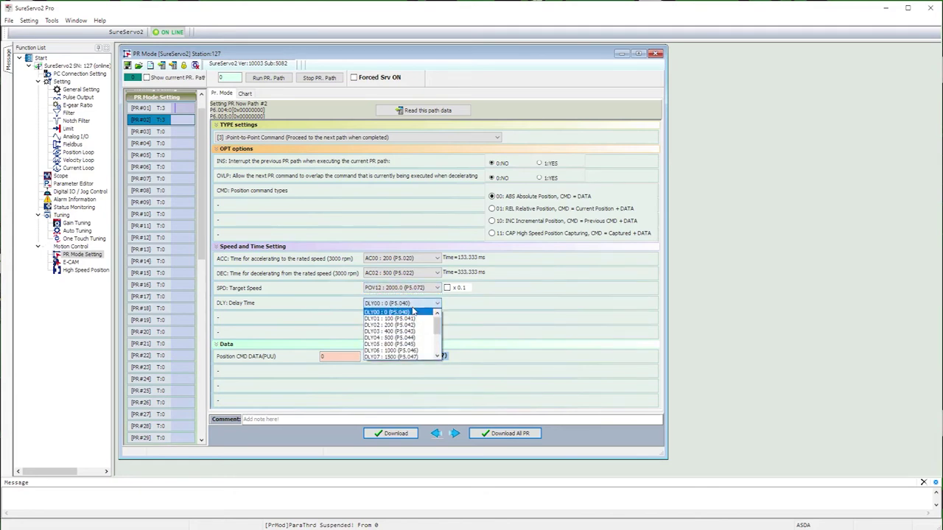
click(407, 351)
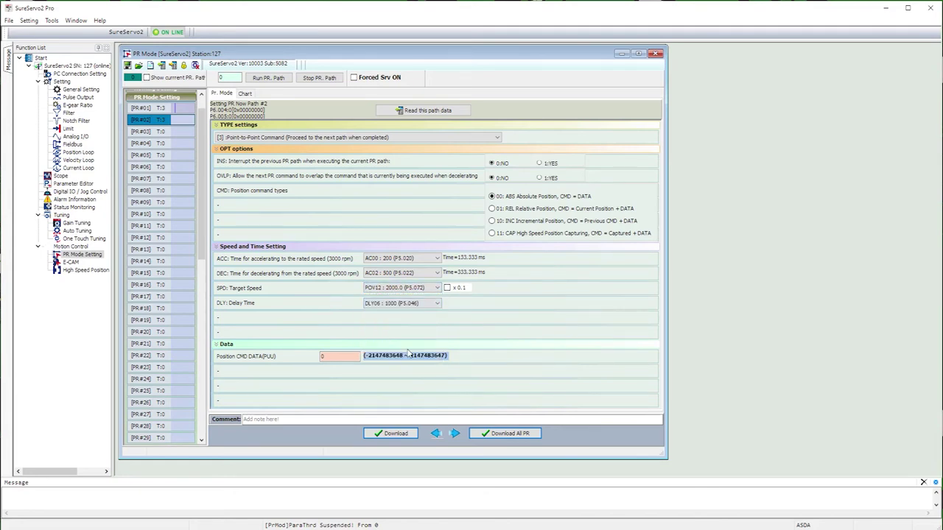
Set PR#02's target position to 150000 and download it to the servo
click(346, 358)
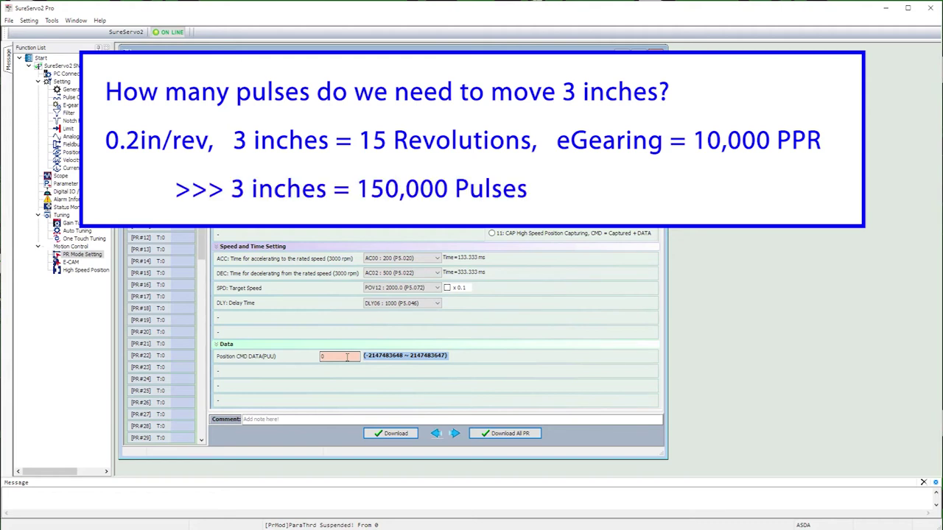
key(BackSpace)
text(150000)
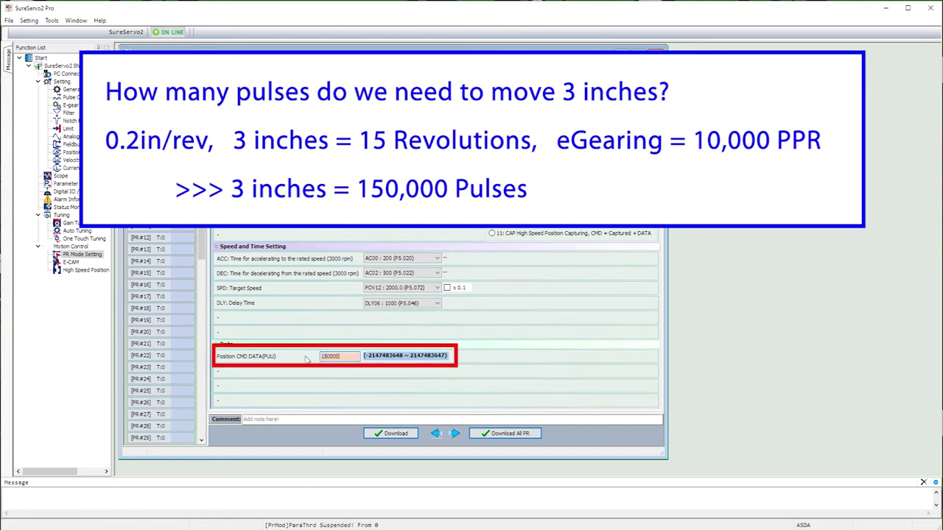
click(389, 434)
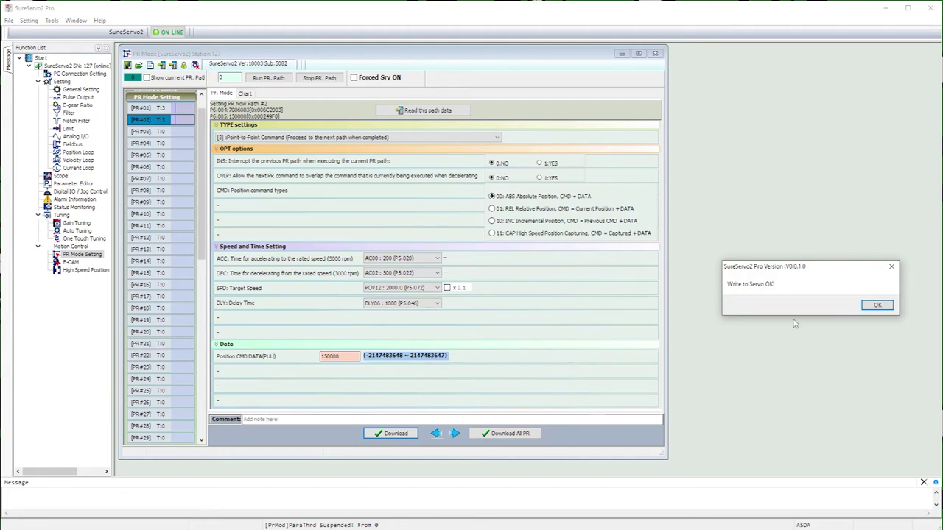
click(871, 305)
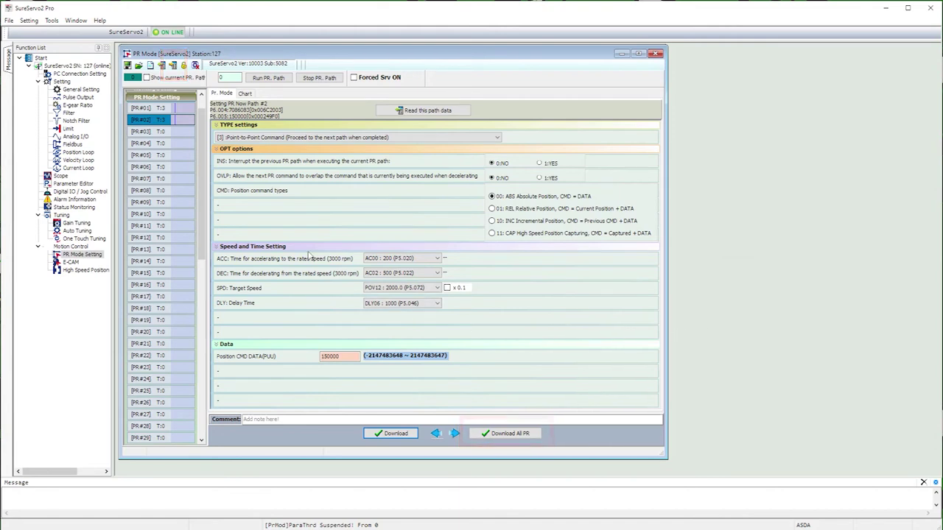
Make PR#03 a [3] point-to-point path with deceleration 500, speed 2000 rpm, delay 1000
click(143, 132)
click(358, 137)
click(294, 163)
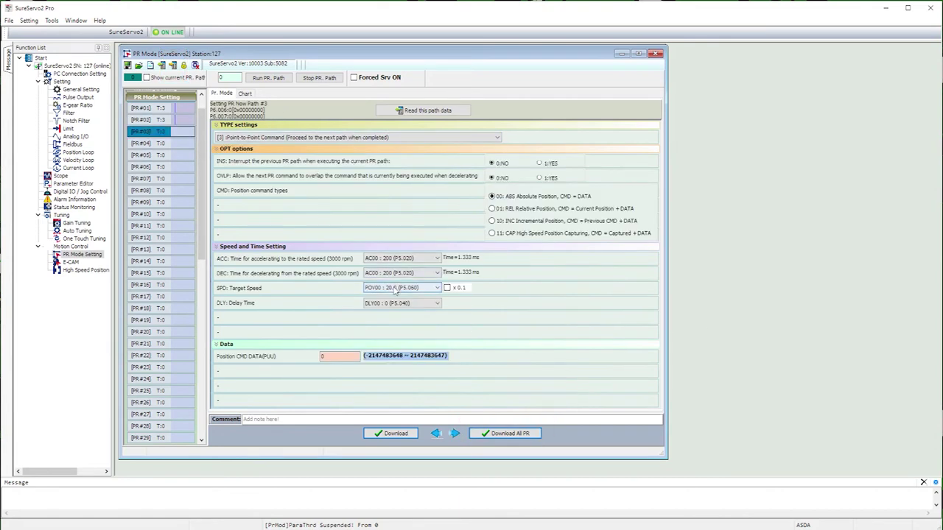
click(401, 287)
click(437, 341)
click(437, 341)
click(394, 339)
Set PR#03's target position to -150000 and download it to the servo
click(326, 356)
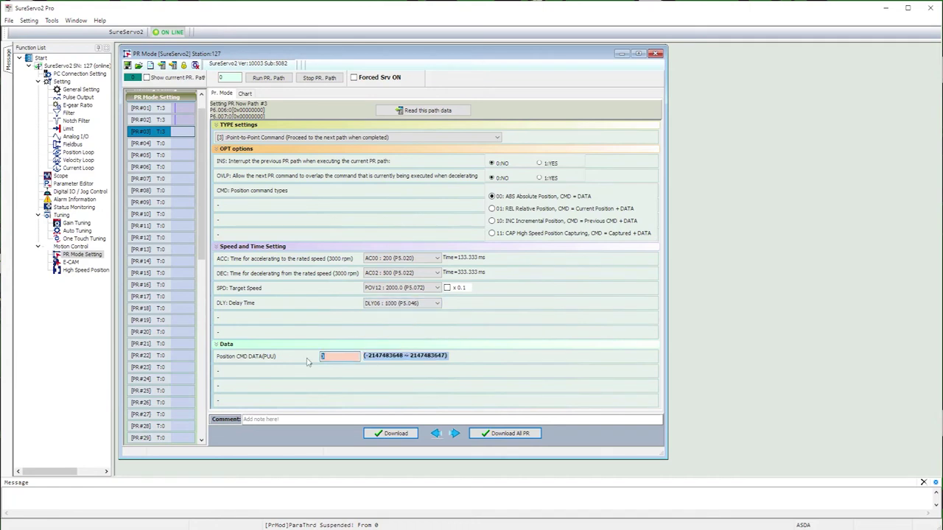
text(-150000)
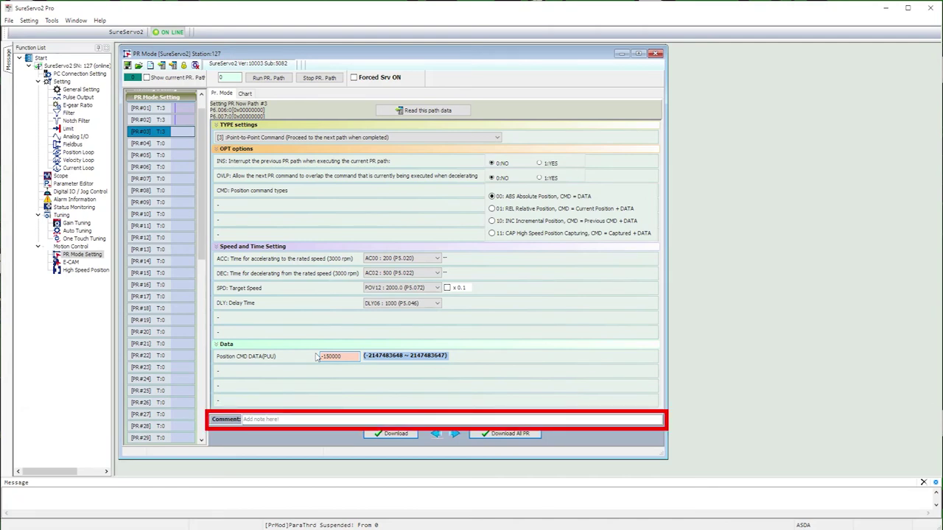
click(390, 433)
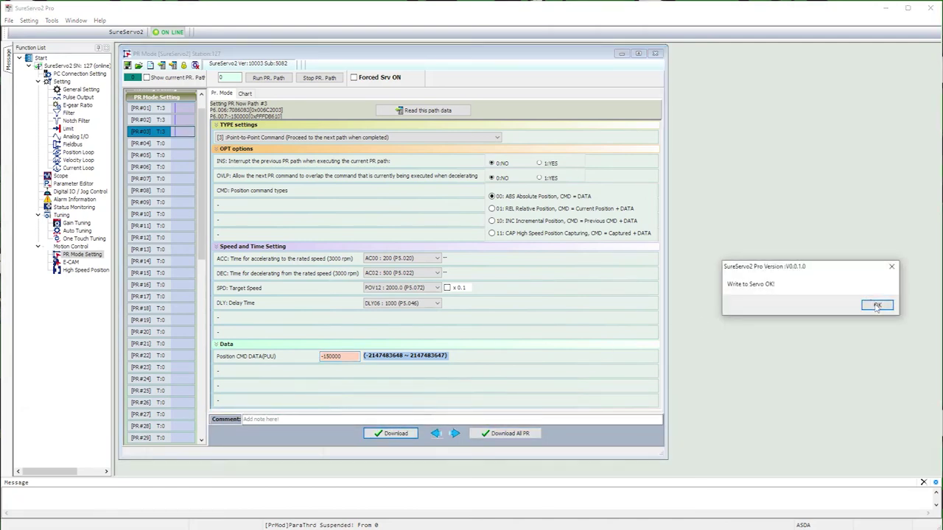
click(876, 305)
click(158, 143)
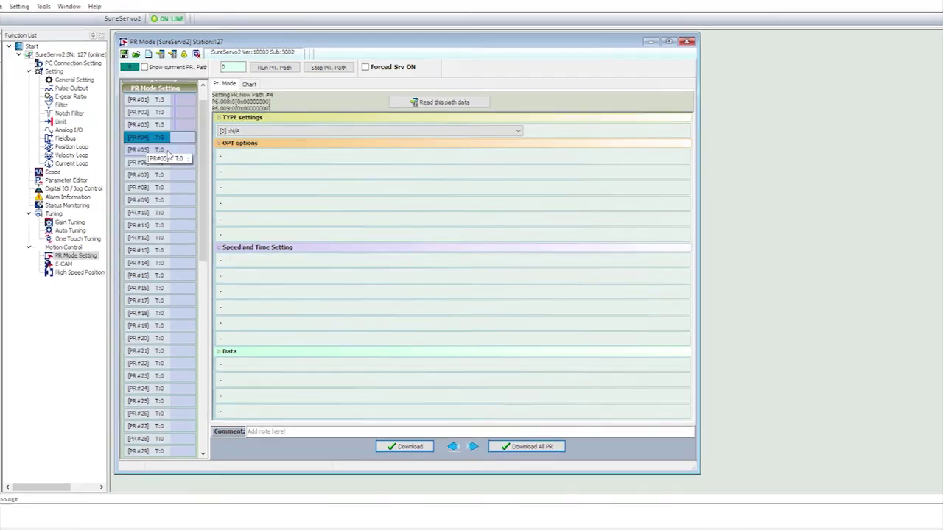
Make PR#04 a [7] jump to PR#02 with delay DLY00 and download it to the servo
click(342, 132)
click(311, 167)
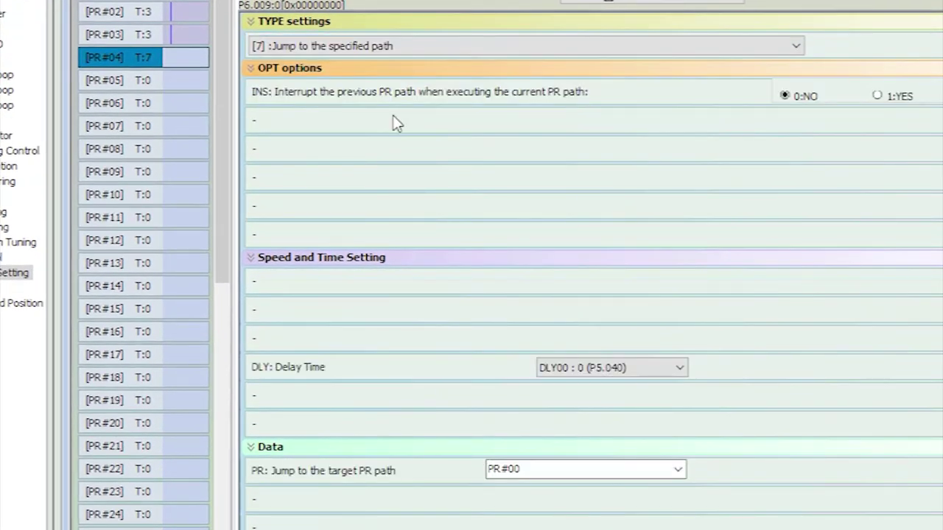
click(629, 367)
click(626, 386)
click(582, 470)
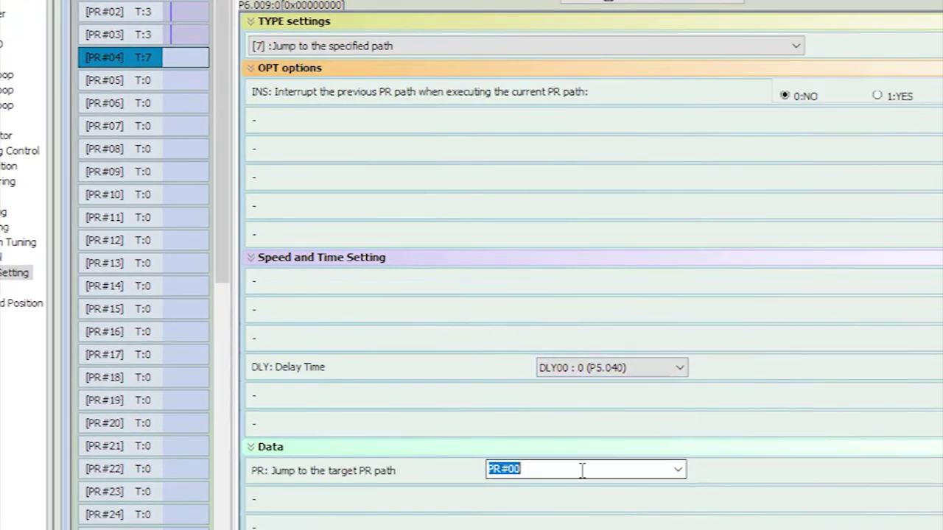
click(677, 470)
click(508, 509)
click(589, 529)
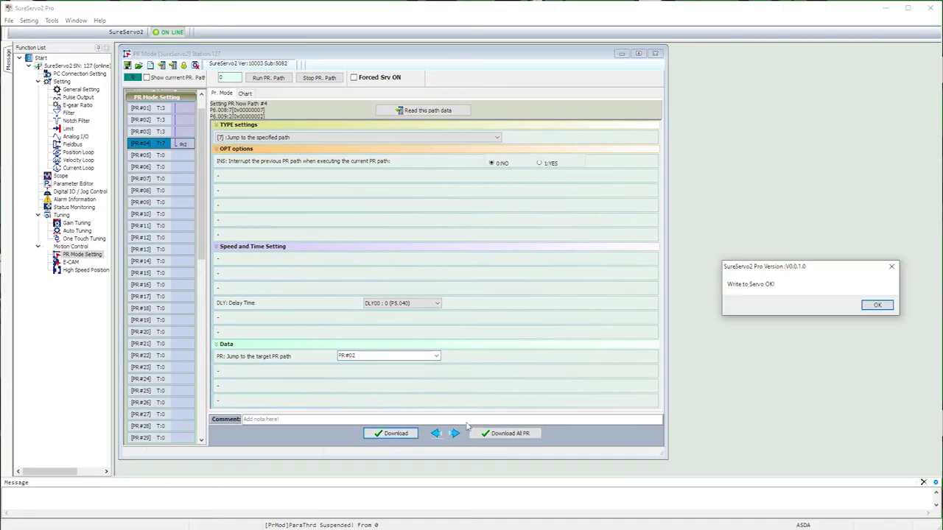
click(875, 305)
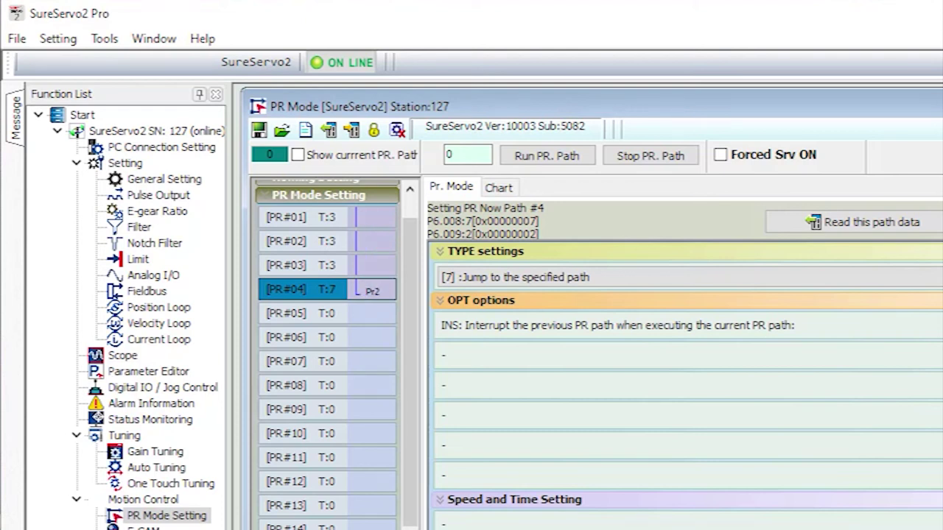
Set PR#02's type back to [3] point-to-point proceeding to next path, and download it again
click(302, 241)
click(623, 278)
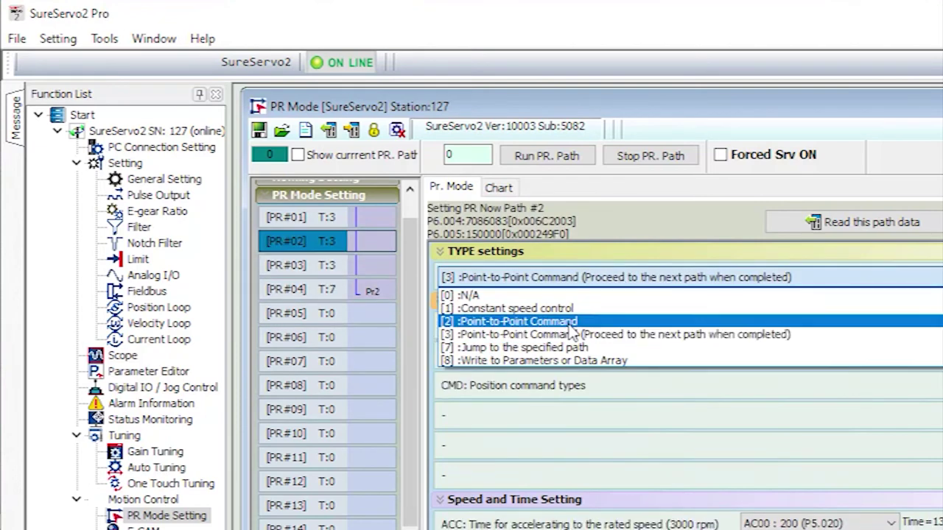
click(589, 320)
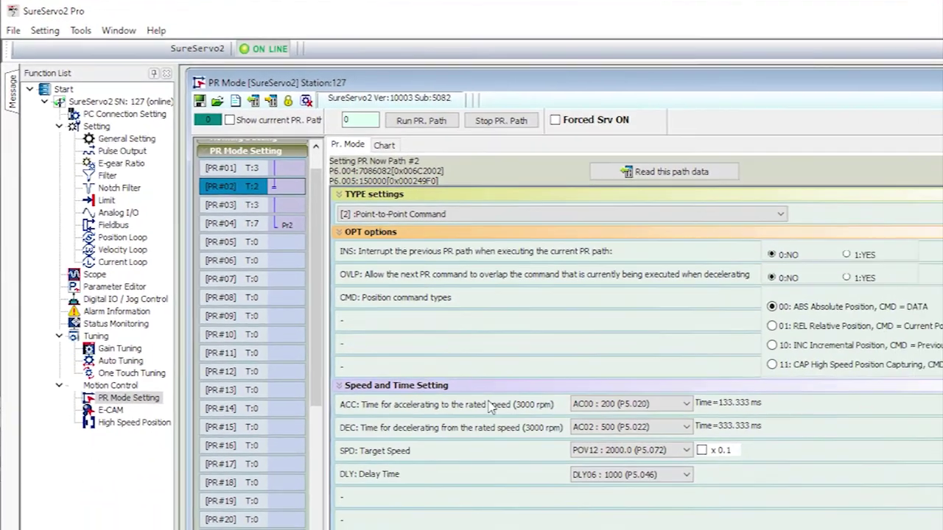
click(633, 277)
click(315, 168)
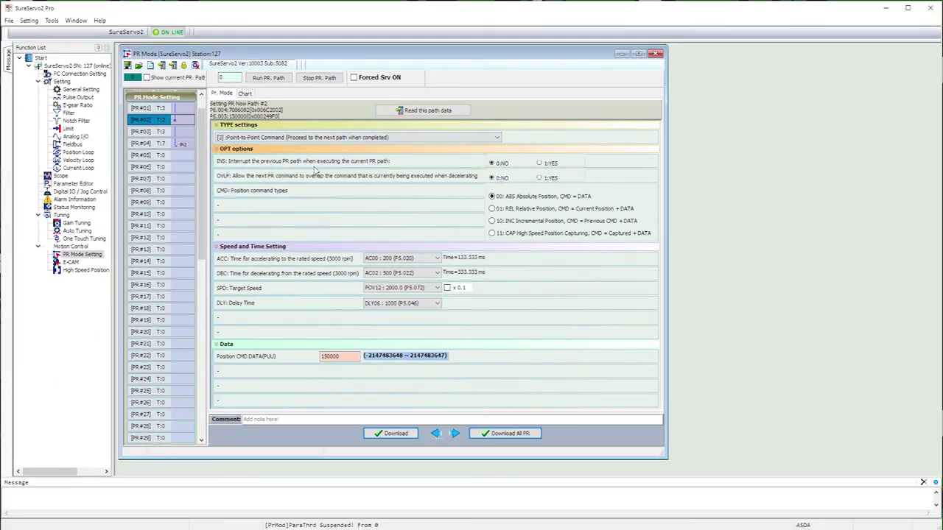
click(391, 433)
click(876, 305)
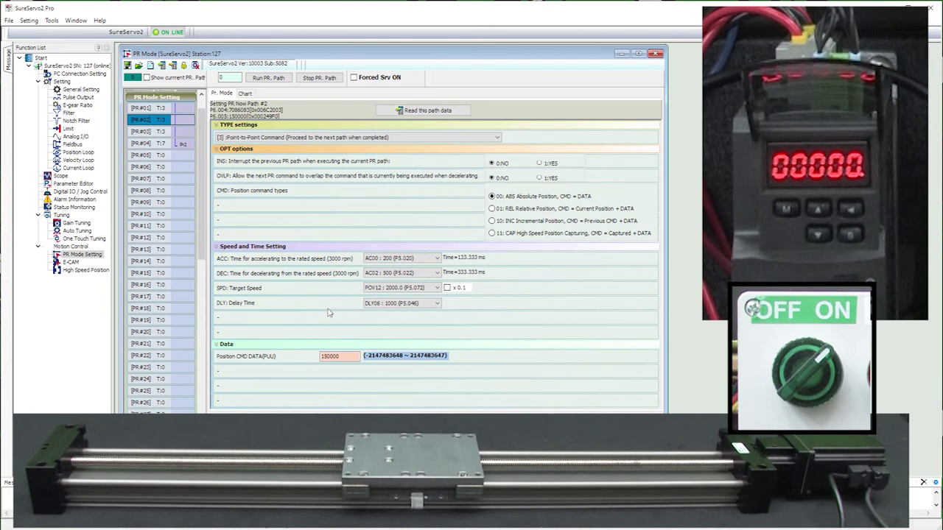
Enter 1 as the starting path, run the PR sequence, and watch it on the scope
double_click(221, 76)
text(1)
click(270, 78)
click(273, 79)
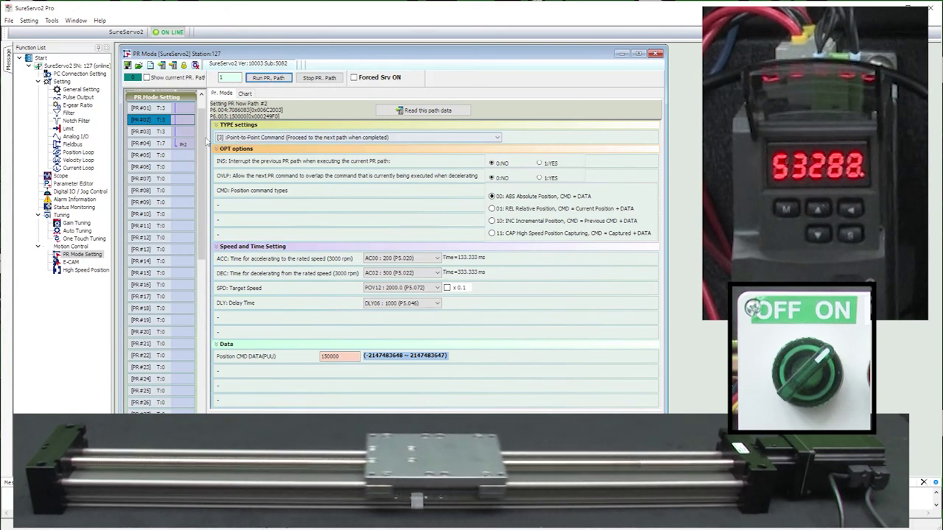
click(147, 78)
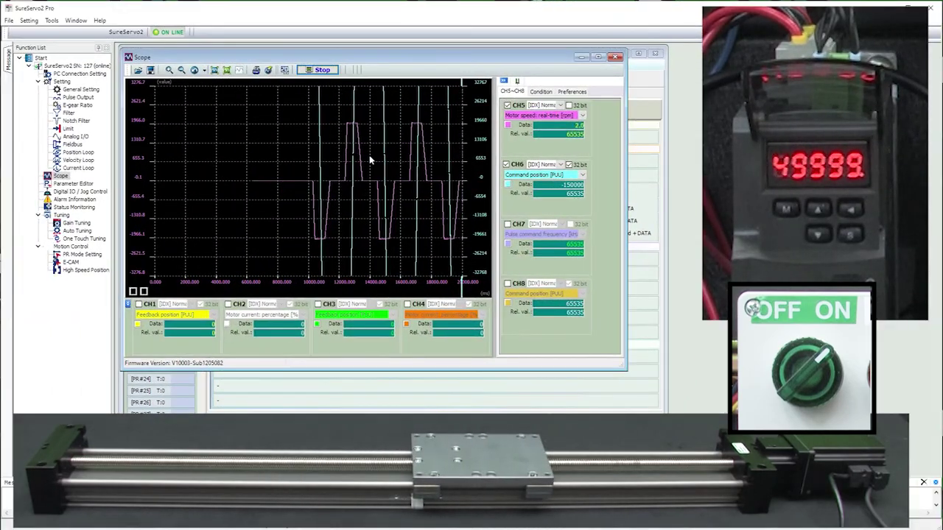
Freeze and rescale the scope trace, mark a move's start, and zoom into 4409–8743 ms to measure timing
click(321, 70)
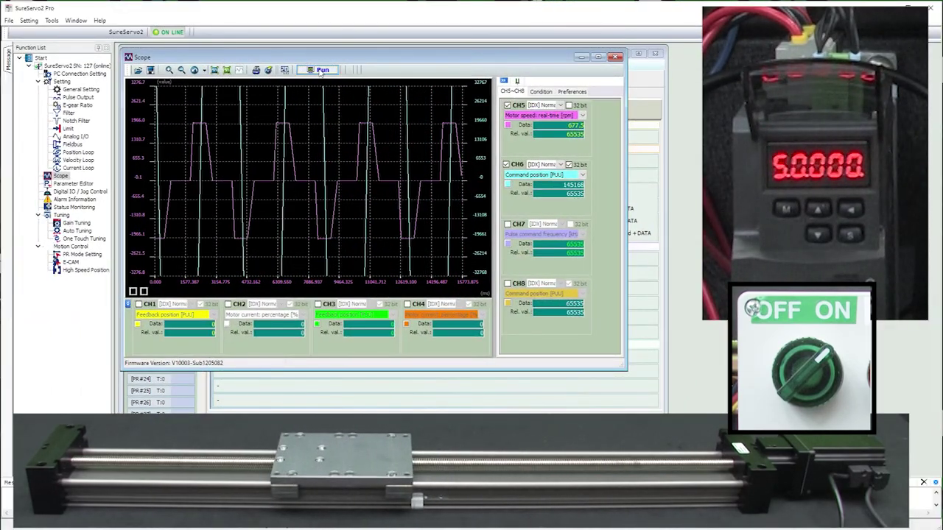
click(227, 70)
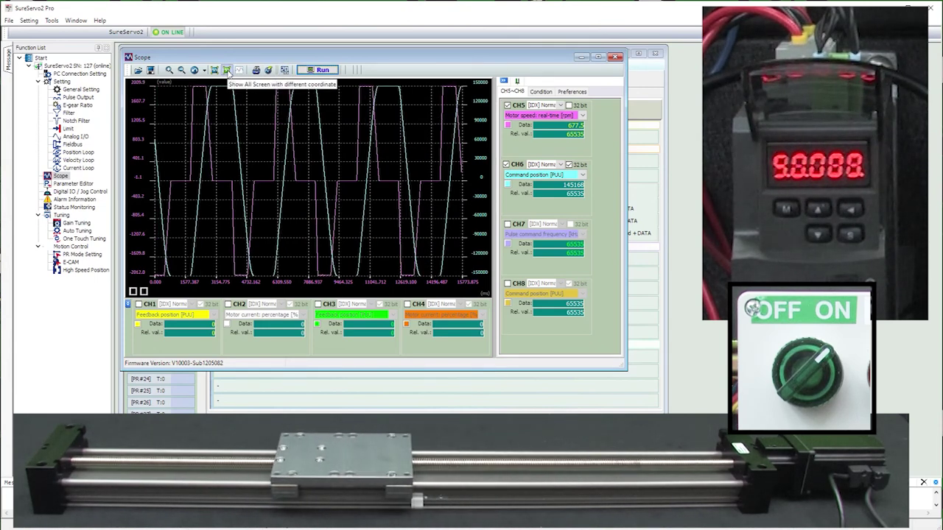
click(244, 198)
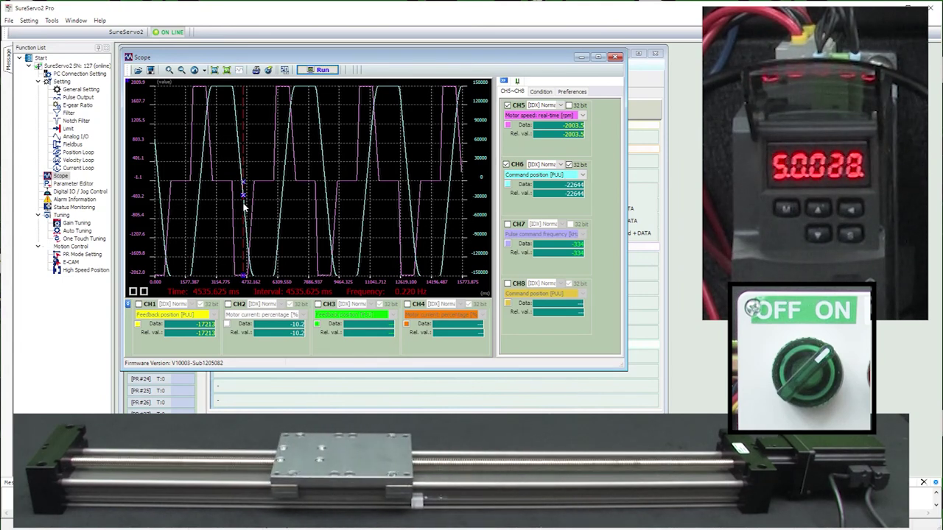
click(241, 207)
drag(244, 88, 326, 282)
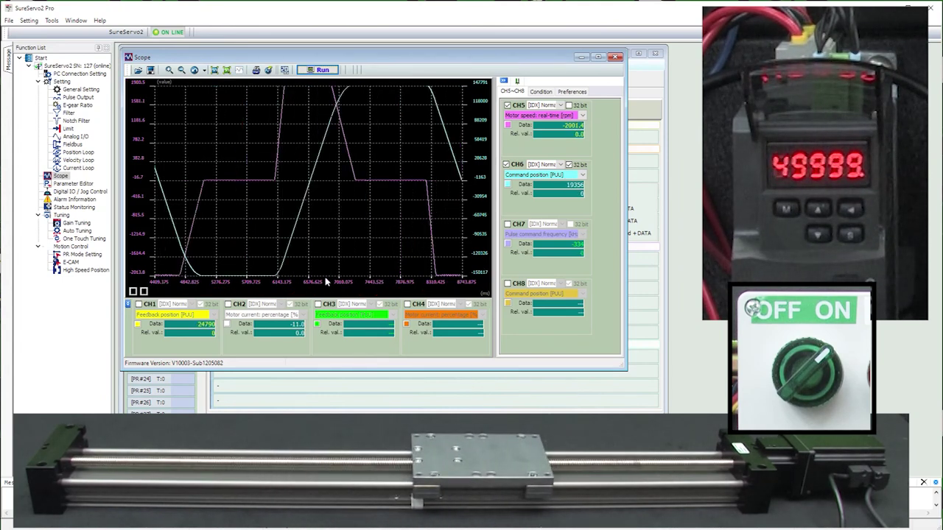
click(280, 179)
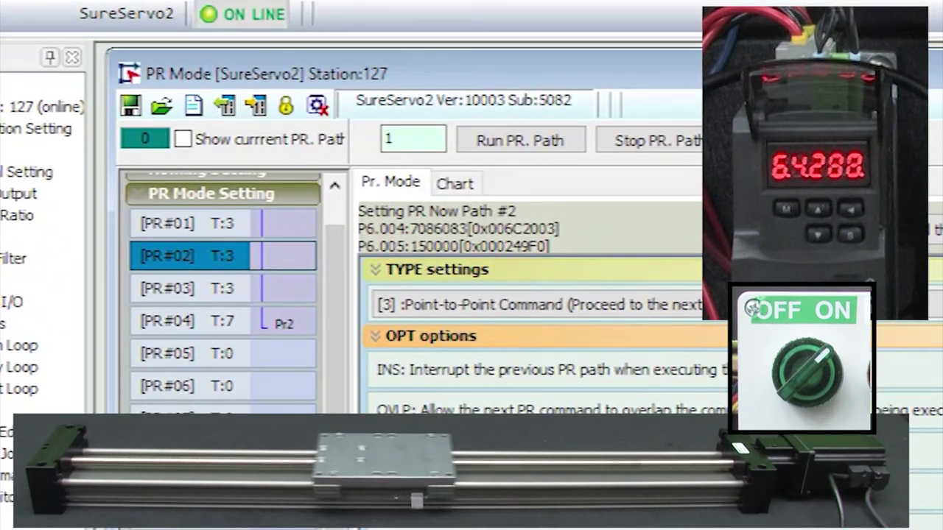
Stop the running PR path sequence so the slide stops cycling
click(663, 144)
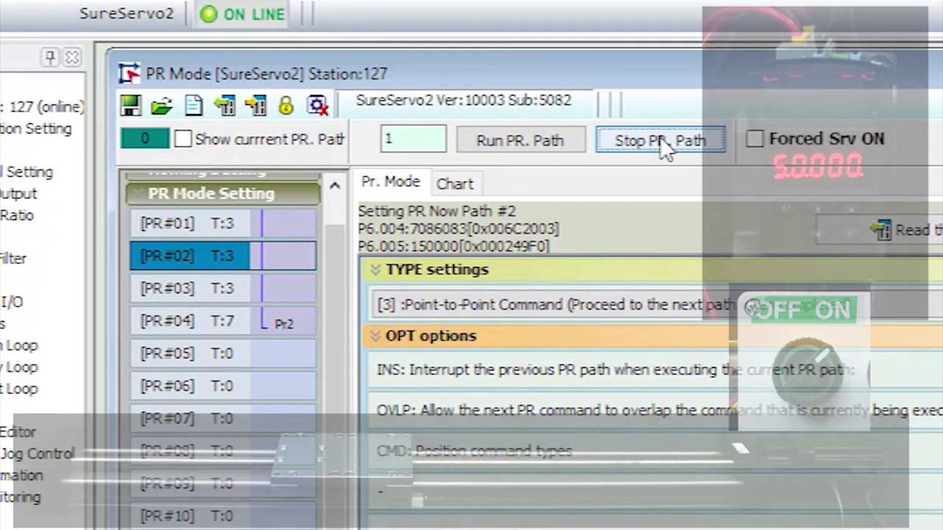